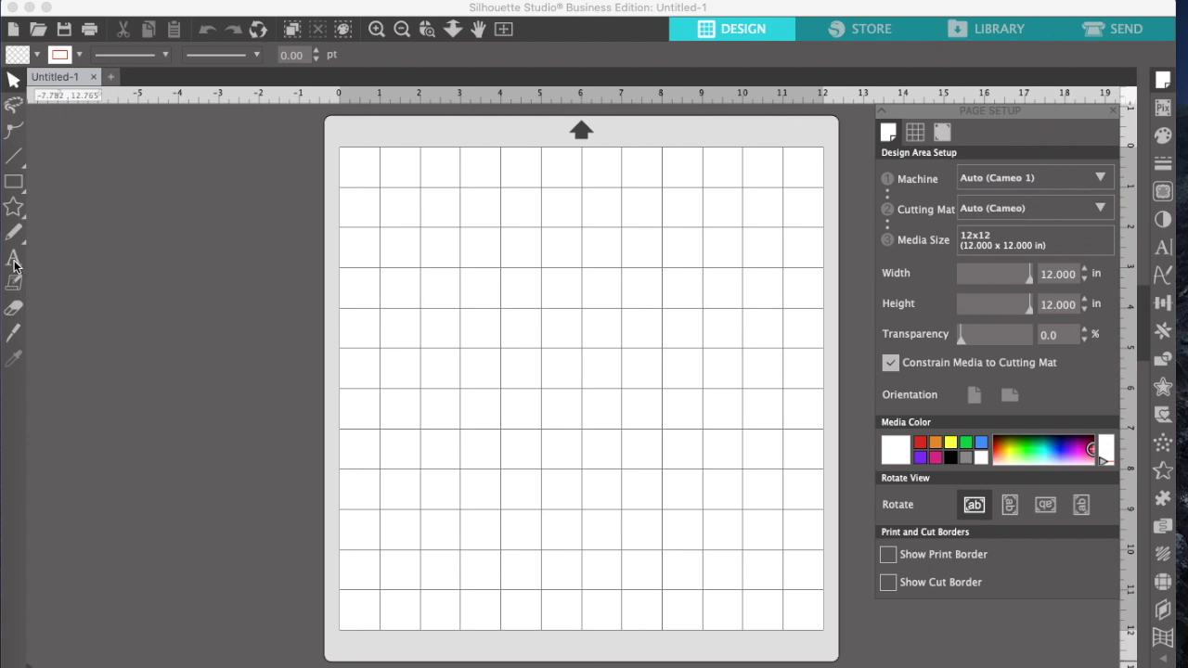
Add the text 755 in the upper-left part of the page and set its font to Arial Black.
click(14, 259)
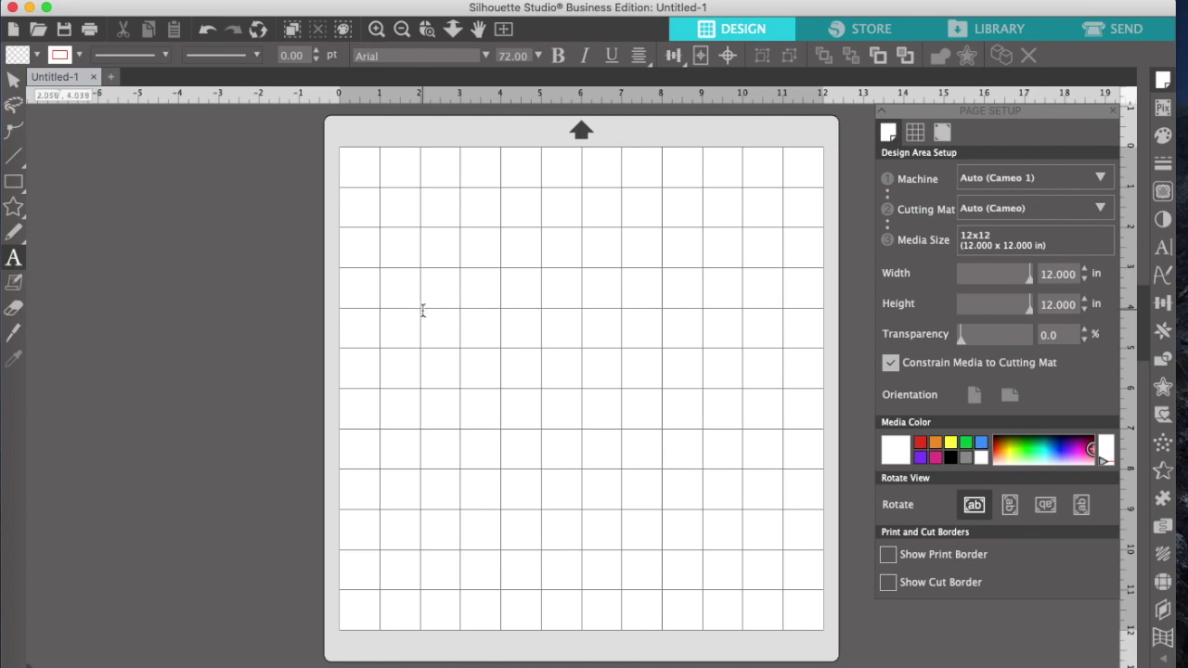
click(429, 313)
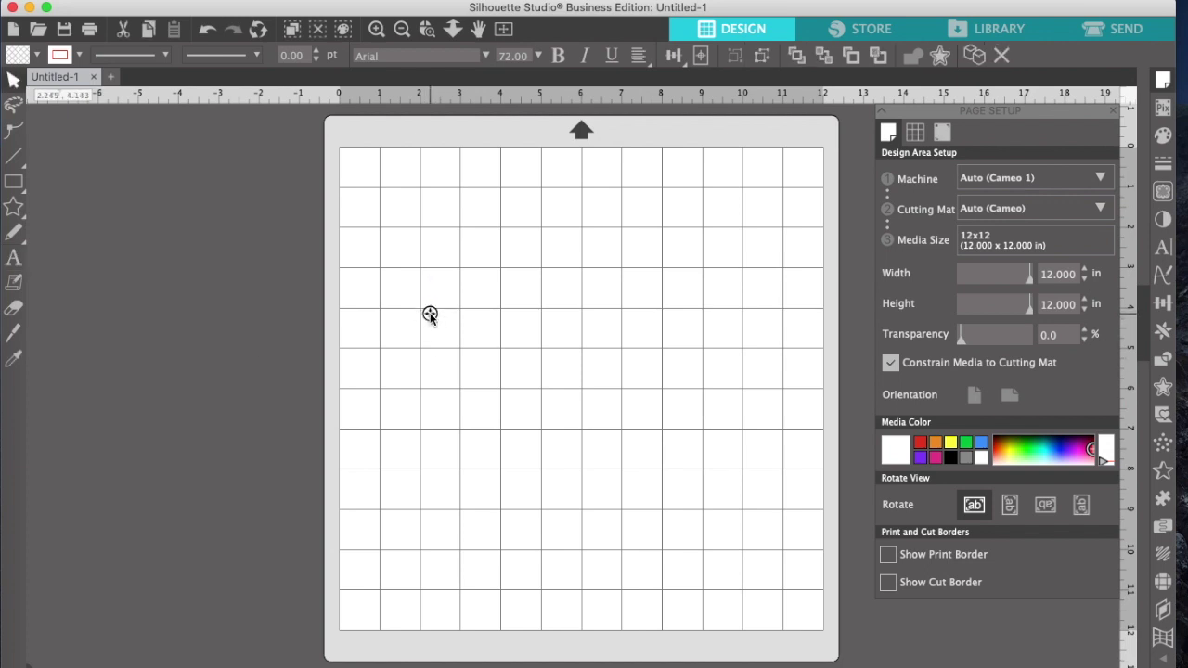
text(755)
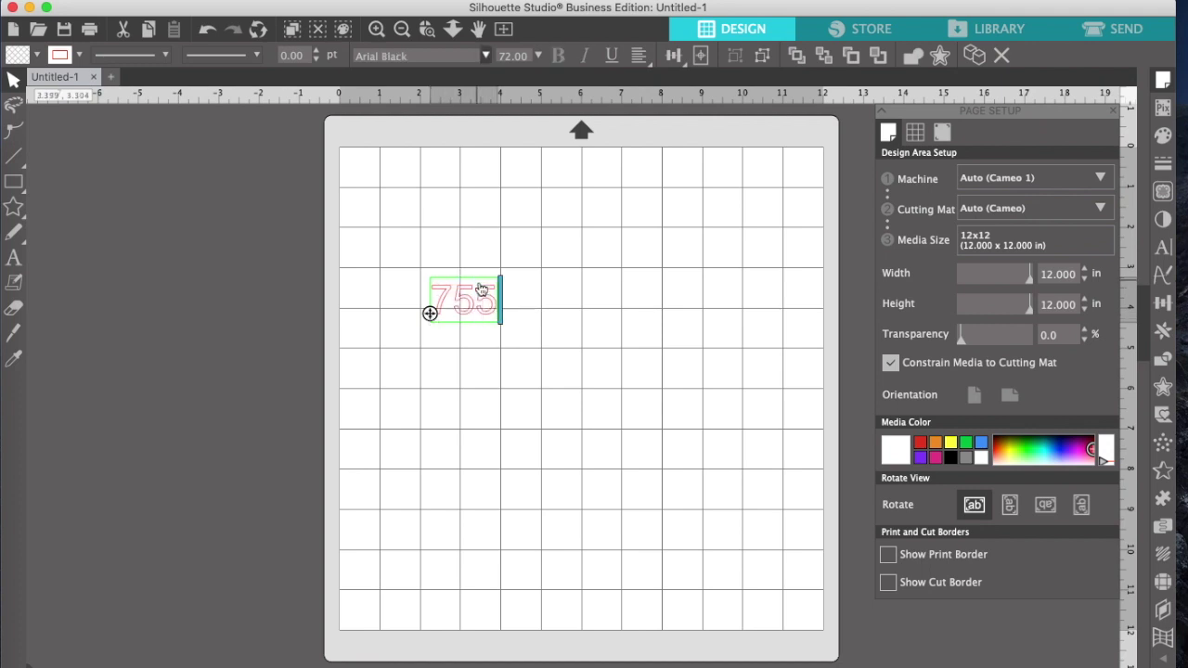
drag(493, 297, 418, 292)
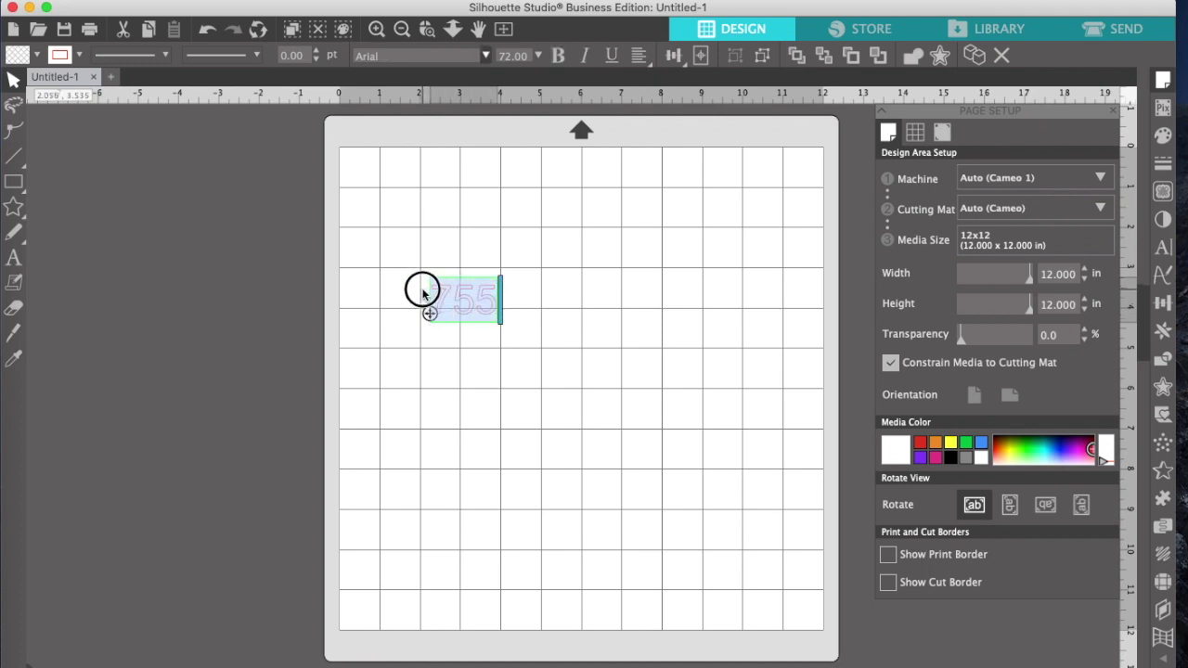
click(486, 55)
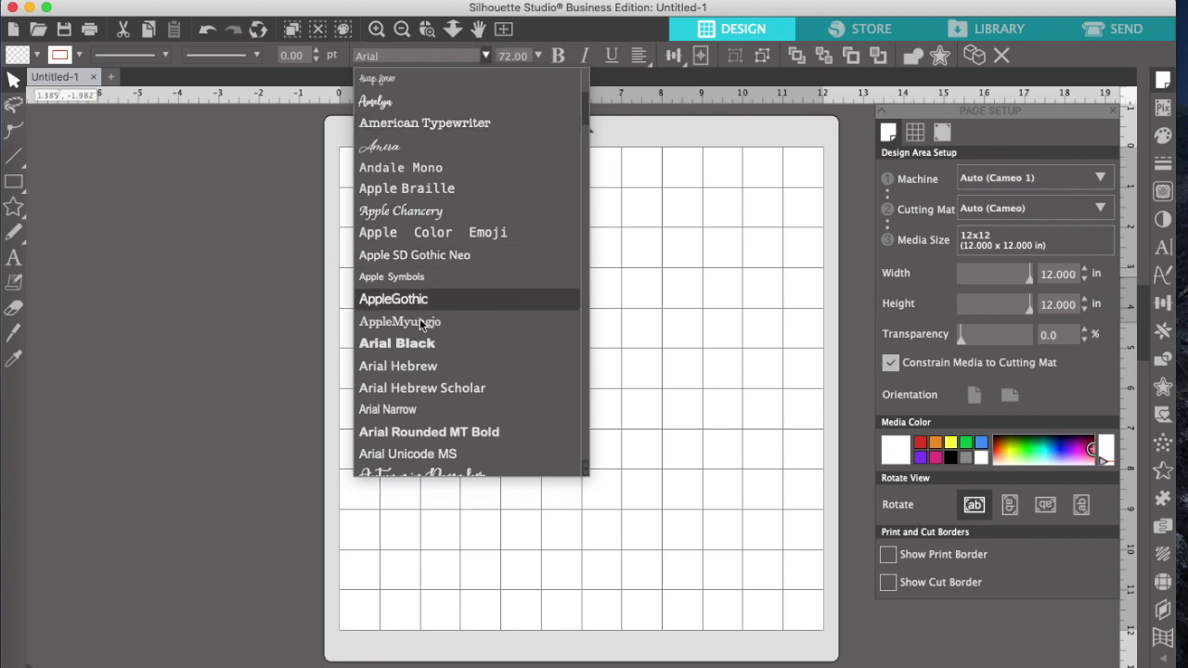
click(417, 344)
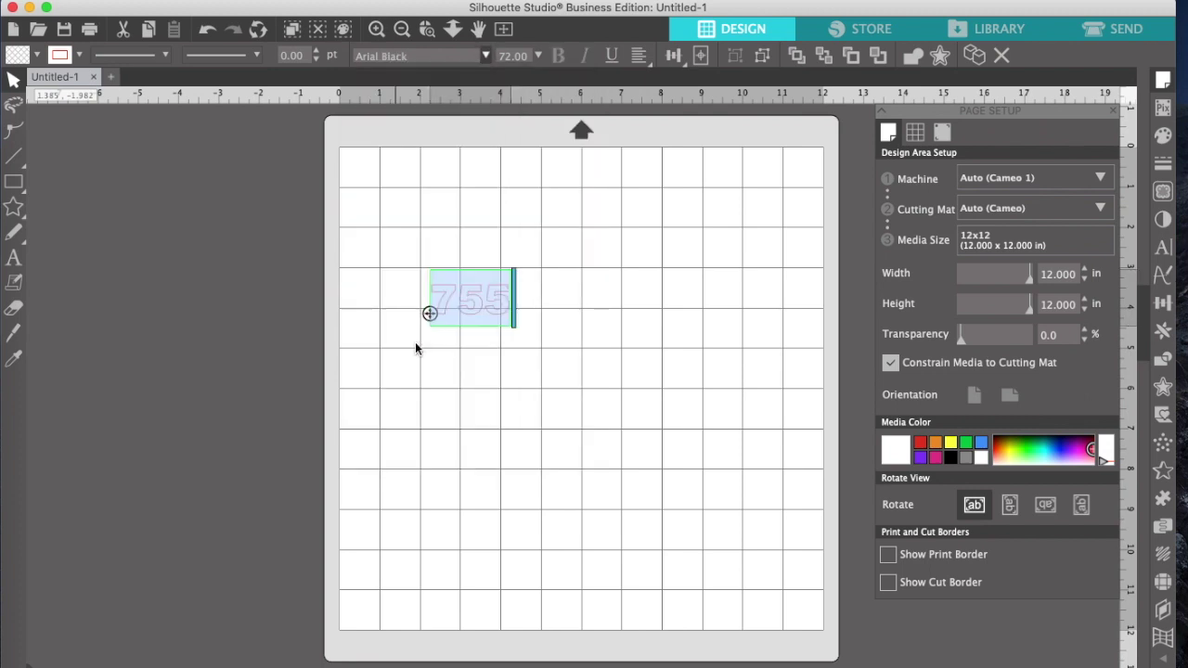
click(491, 364)
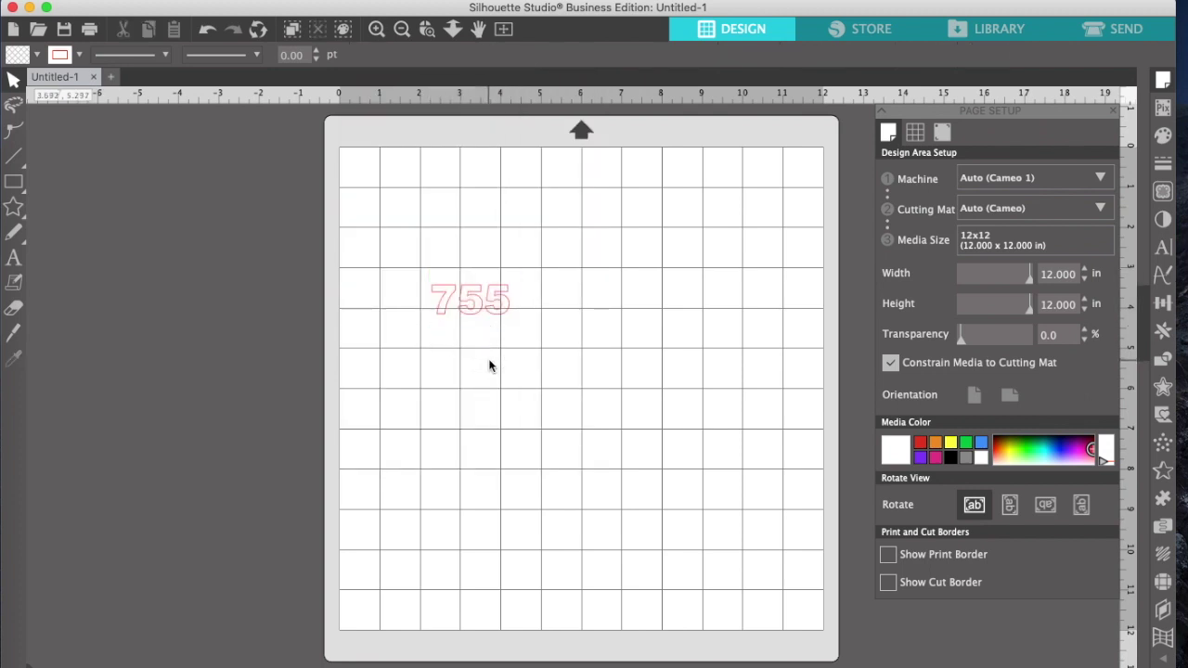
Enlarge and stretch the 755 text to about 10.594 in wide and 10.800 in tall, positioned within the page.
click(491, 304)
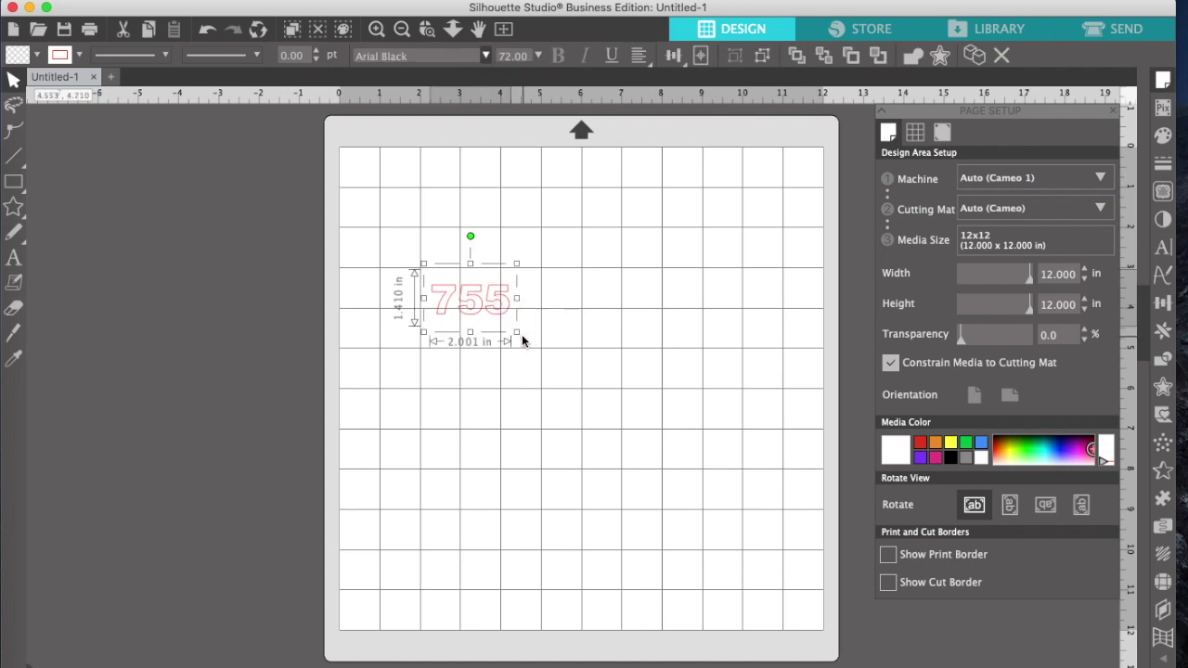
drag(517, 333, 754, 562)
drag(424, 518, 350, 559)
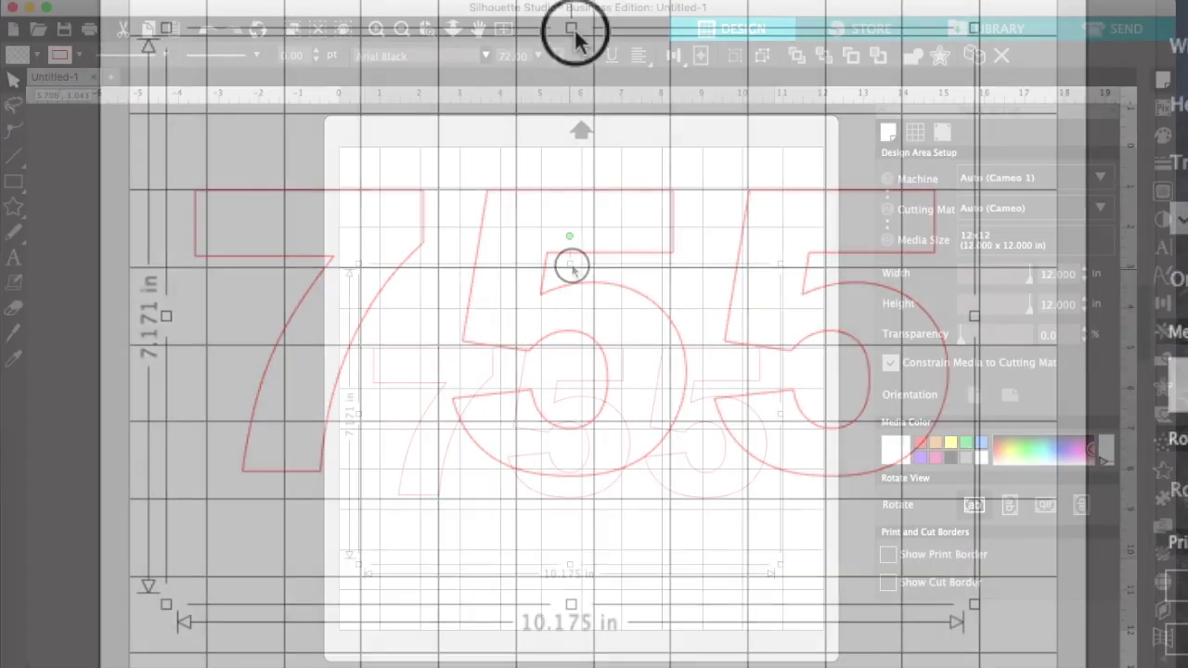
drag(572, 31, 584, 0)
drag(576, 179, 578, 154)
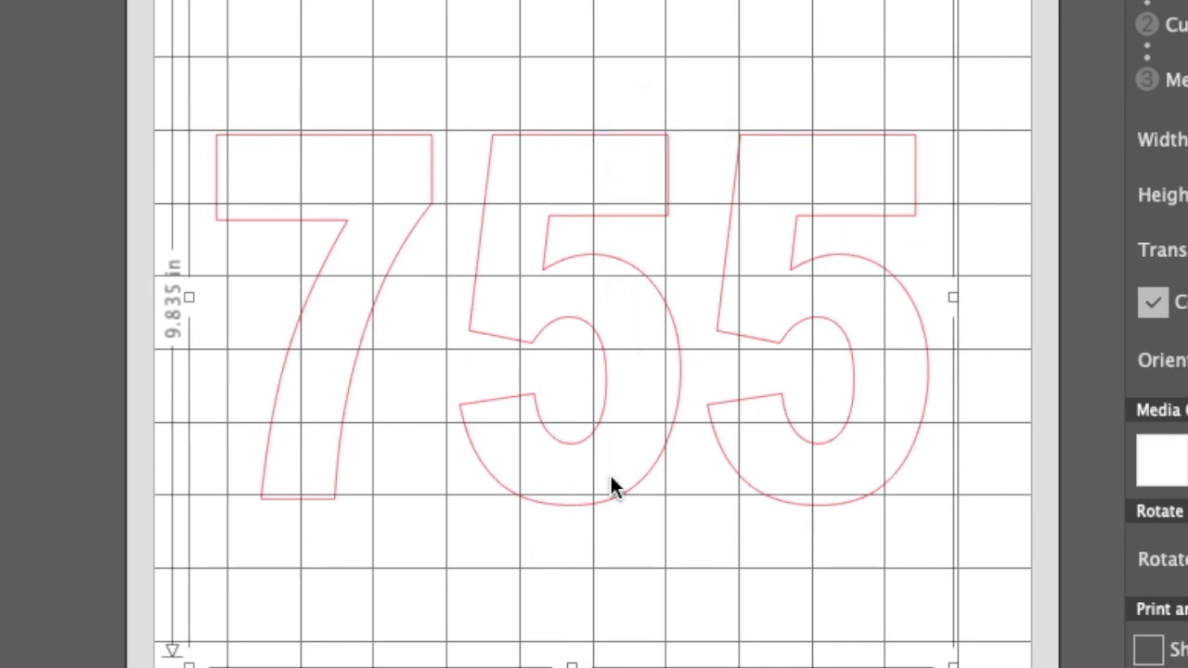
click(572, 663)
drag(572, 663, 569, 667)
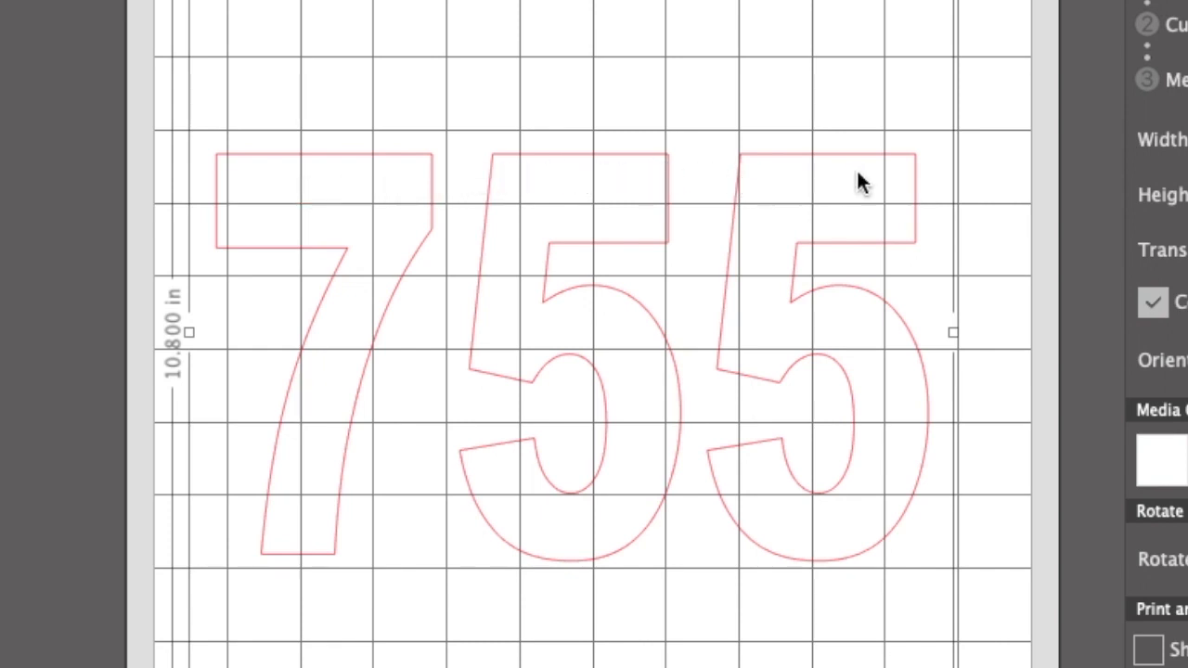
drag(956, 334, 982, 333)
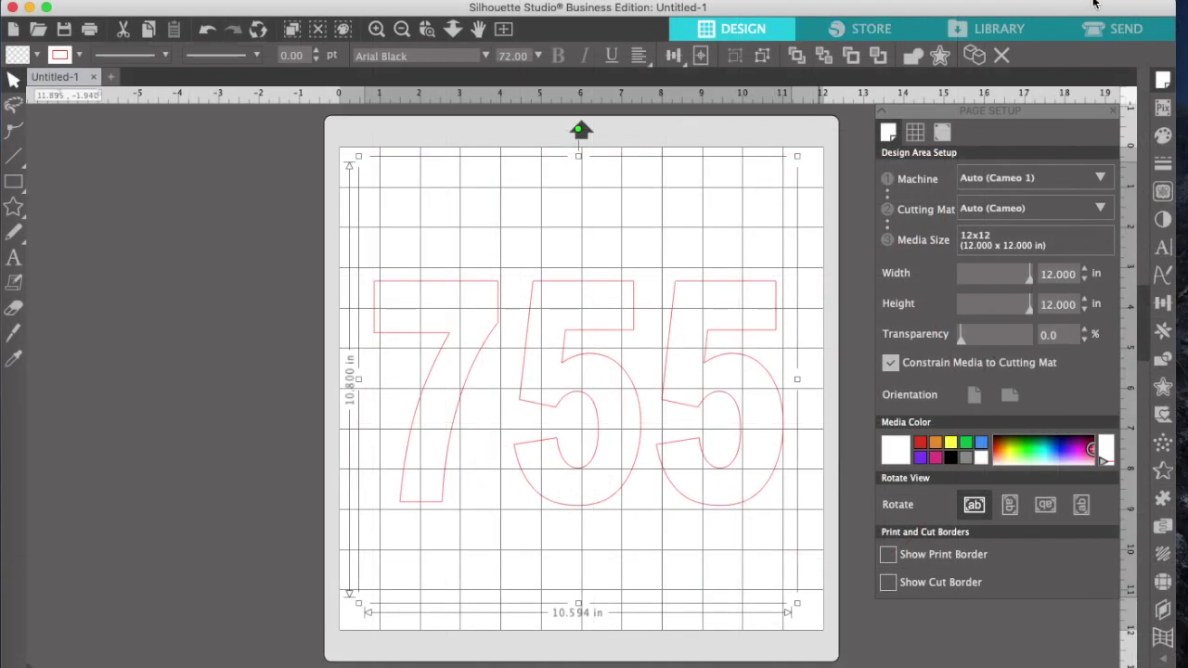
Fill the 755 text with the recently used dark red, A40D0D.
click(1164, 137)
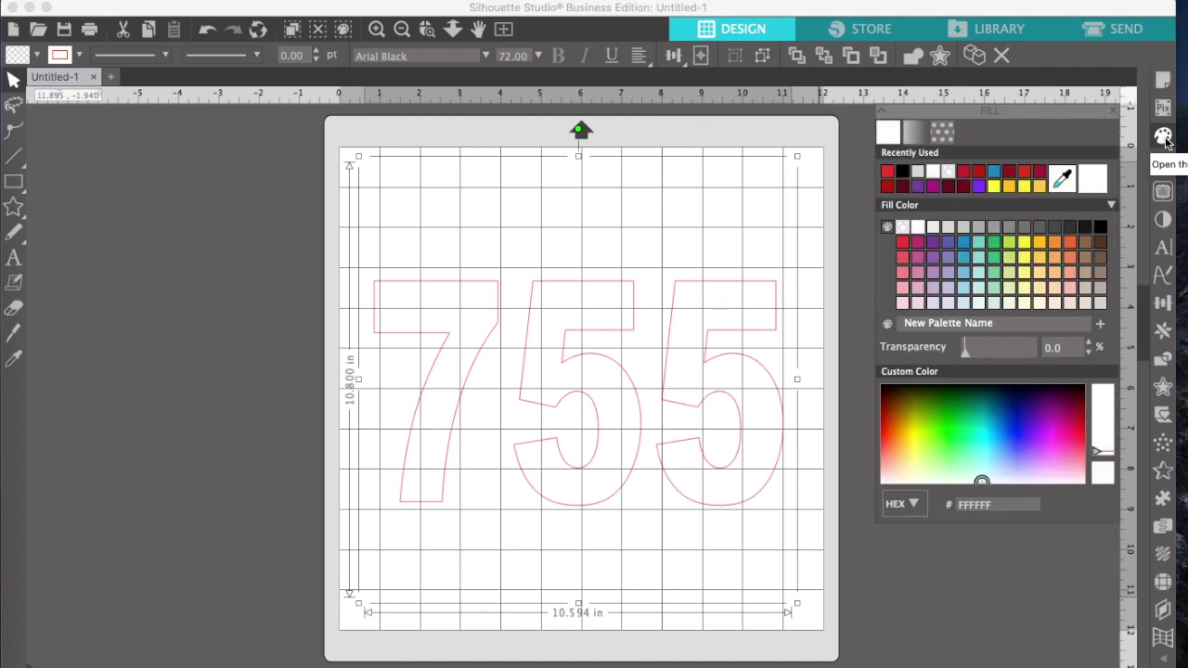
click(887, 185)
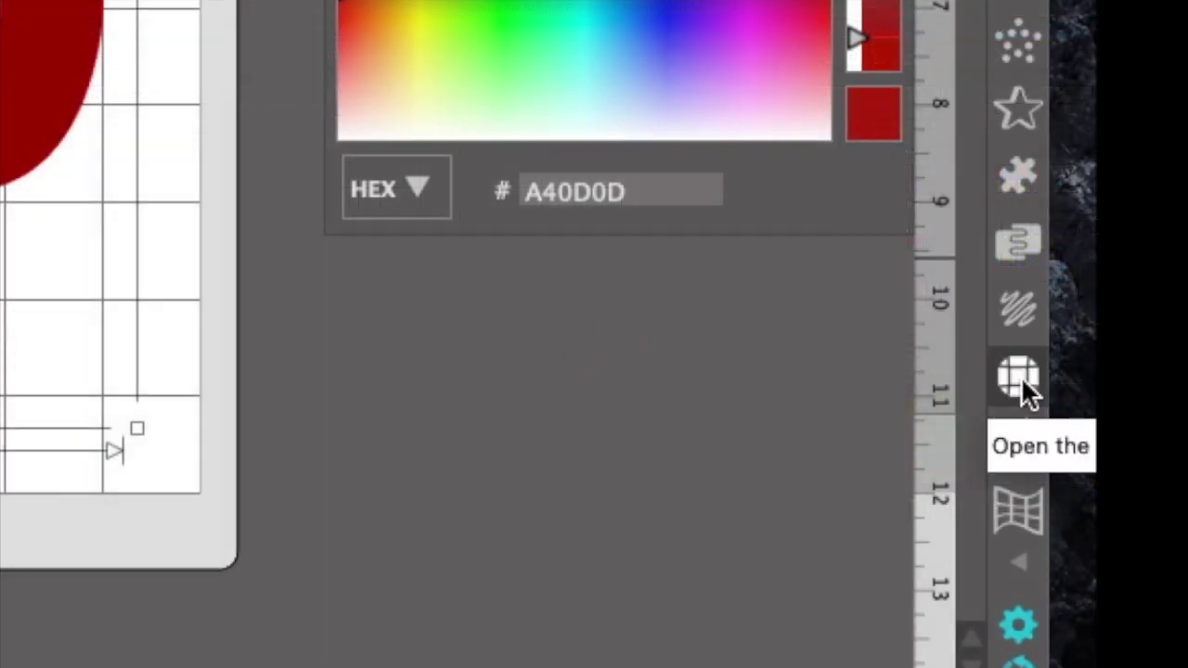
Compare the outline, grid and contour-following rhinestone effects on the numbers with 10ss stones, and apply the grid fill.
click(1020, 374)
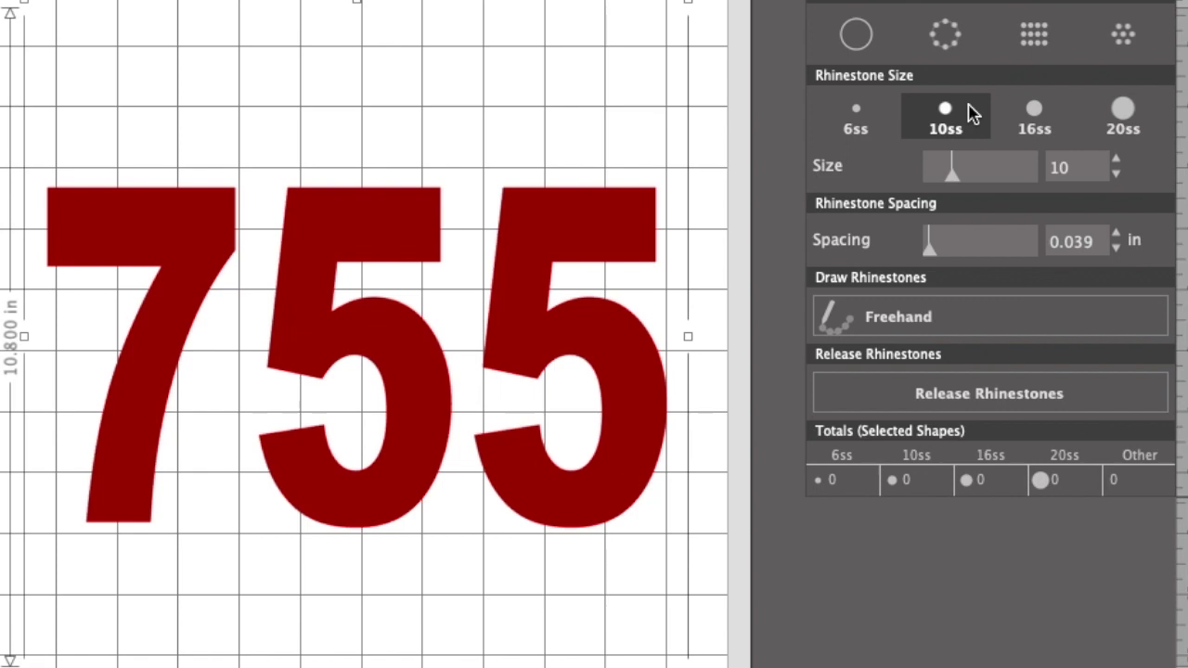
click(947, 37)
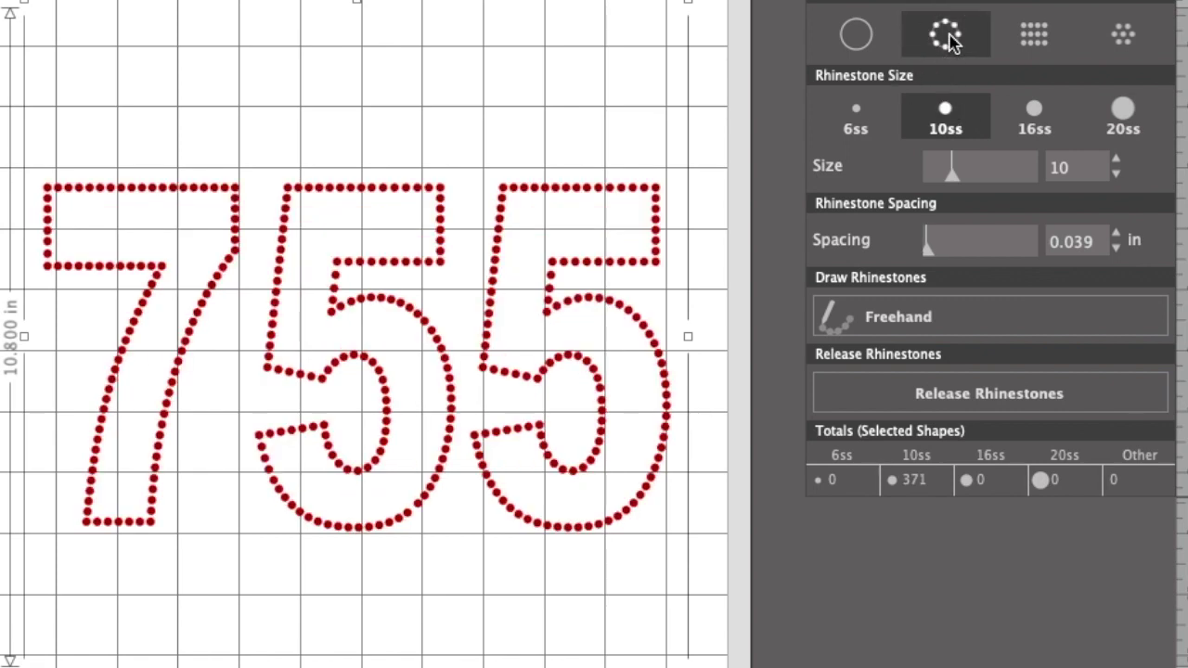
click(1030, 39)
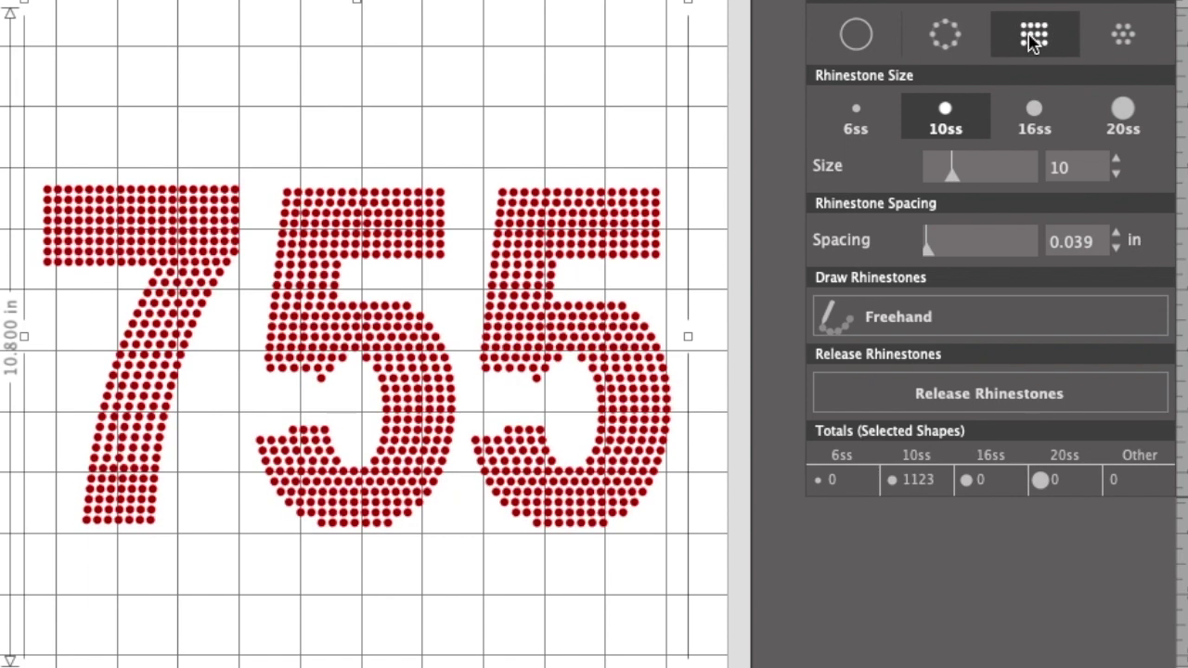
click(1126, 39)
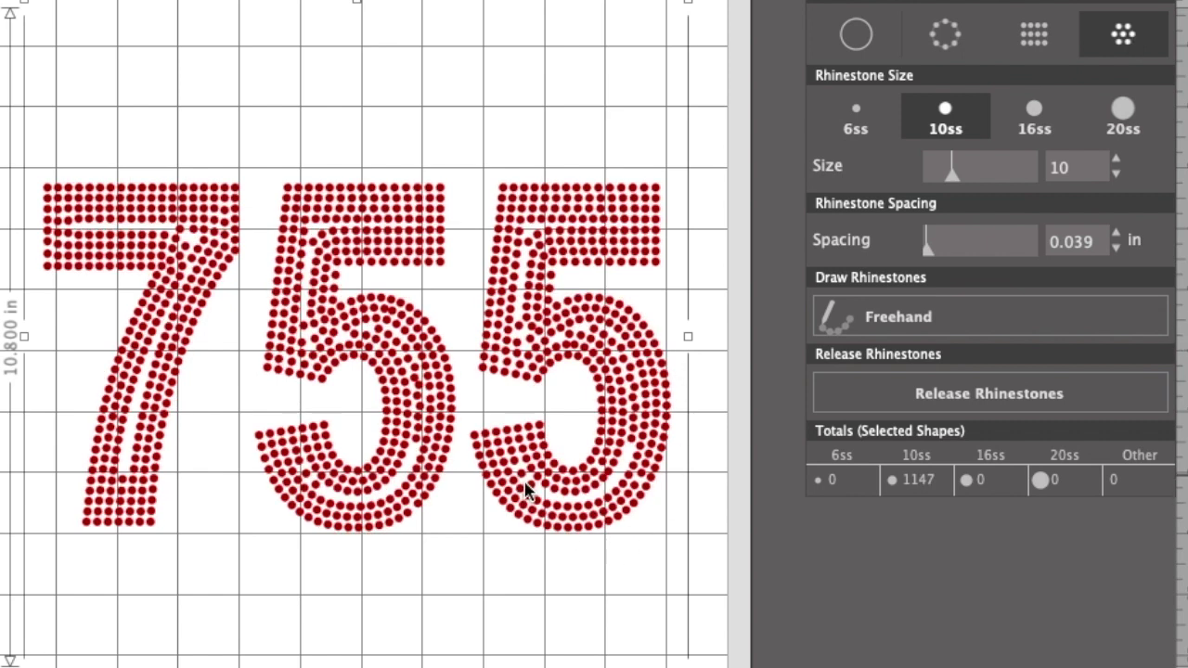
click(1033, 35)
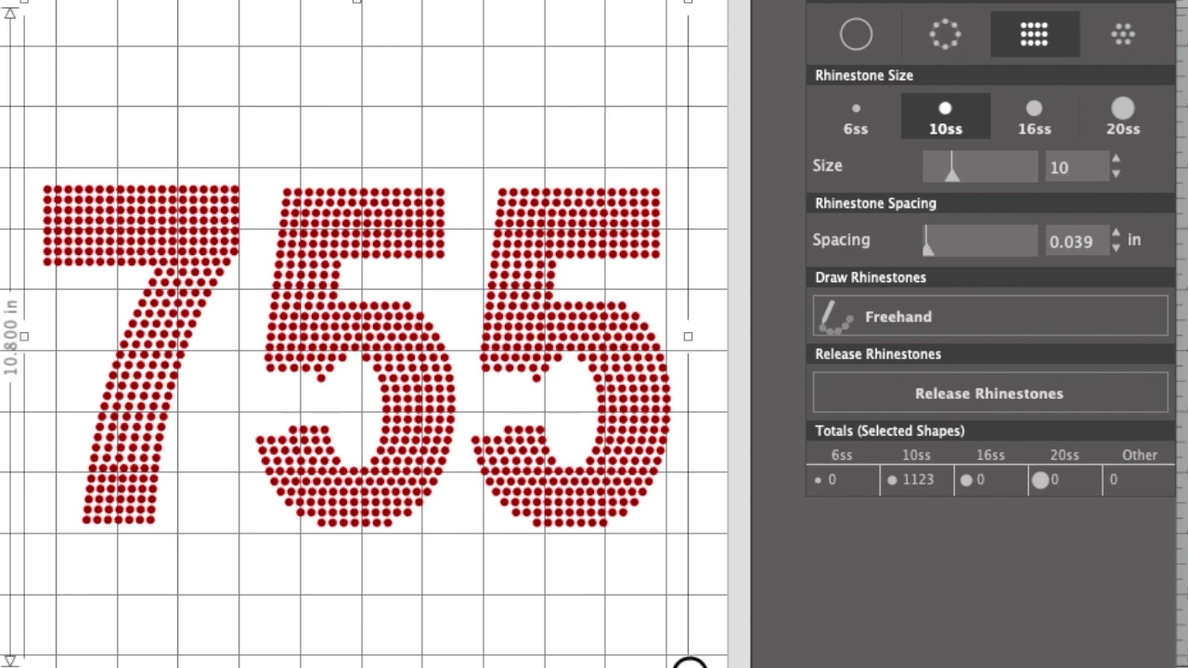
Try scaling the rhinestone numbers down to about 8.403 in wide and undo the resize.
drag(597, 598, 557, 548)
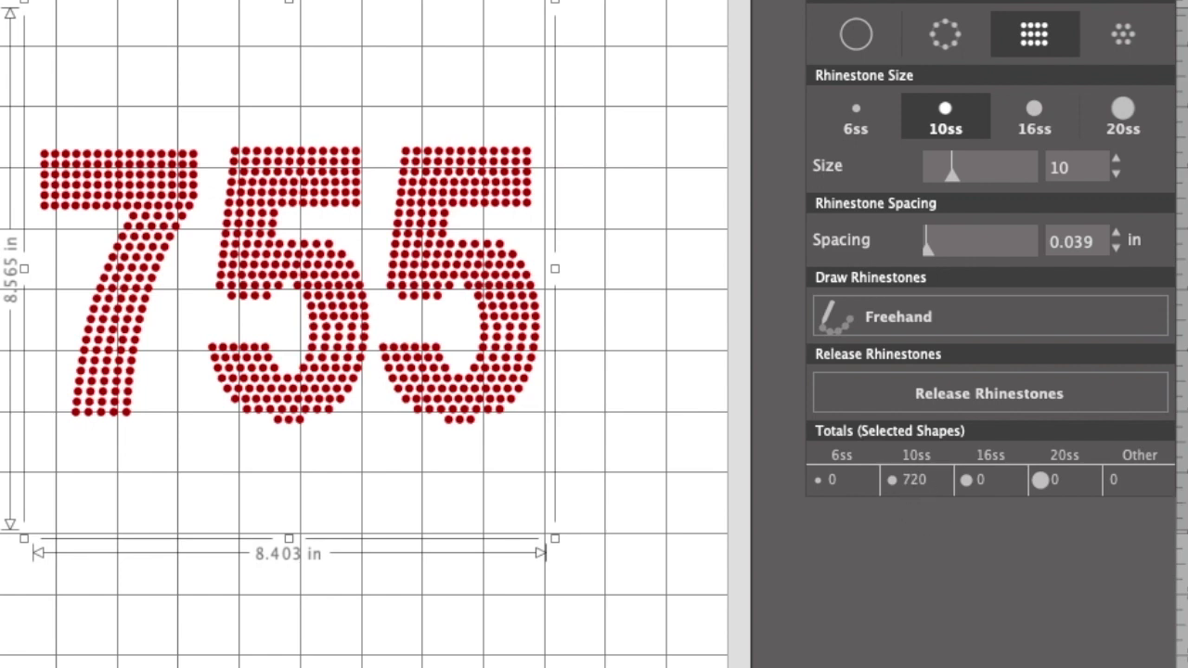
key(super+z)
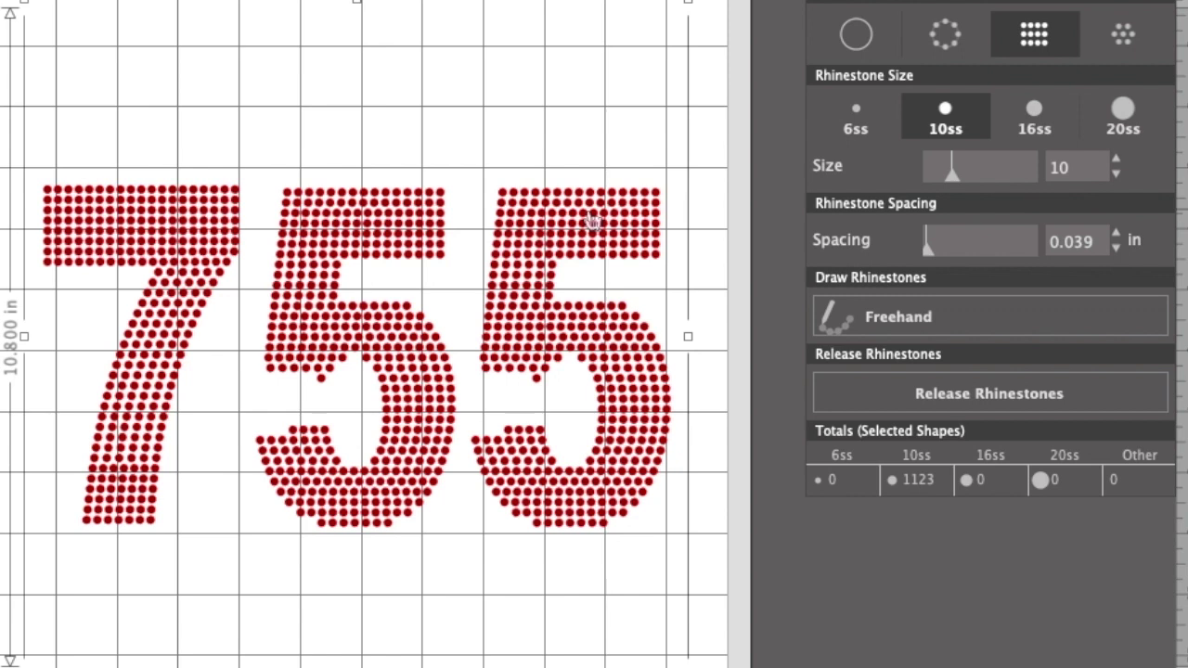
Stretch the rhinestone numbers to a height of about 11.555 in and release the rhinestones.
drag(357, 664, 357, 667)
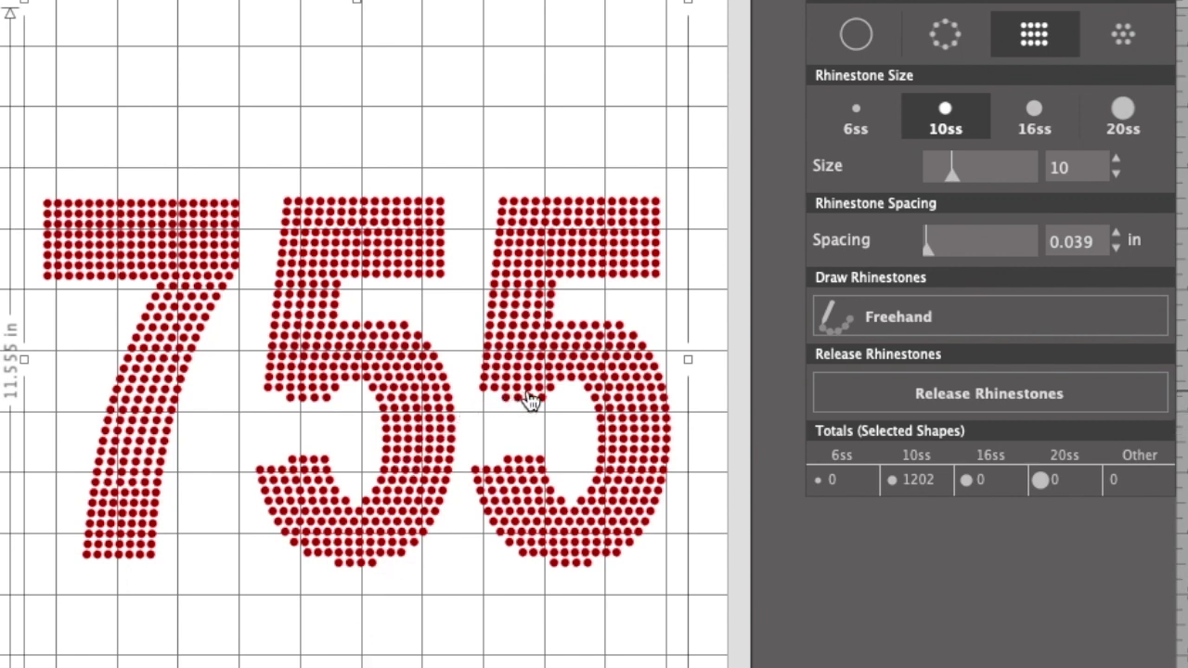
click(1011, 395)
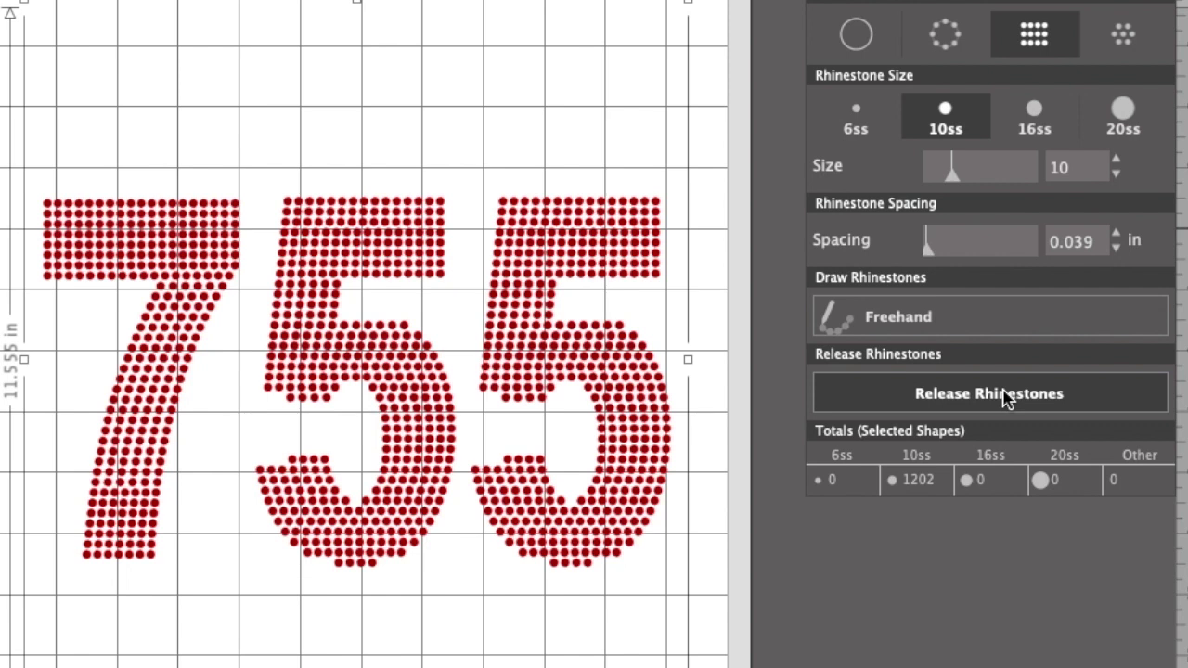
click(1005, 396)
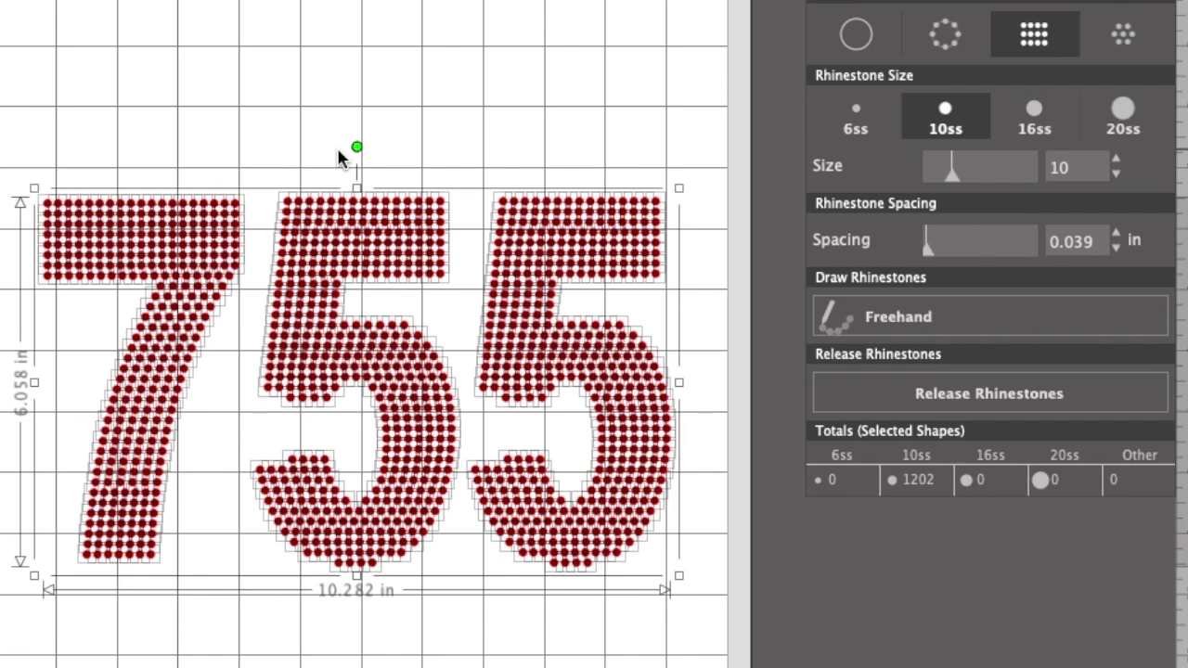
Delete the extra row of four rhinestones on top of the lower hook in both 5s.
scroll(339, 158, up, 2)
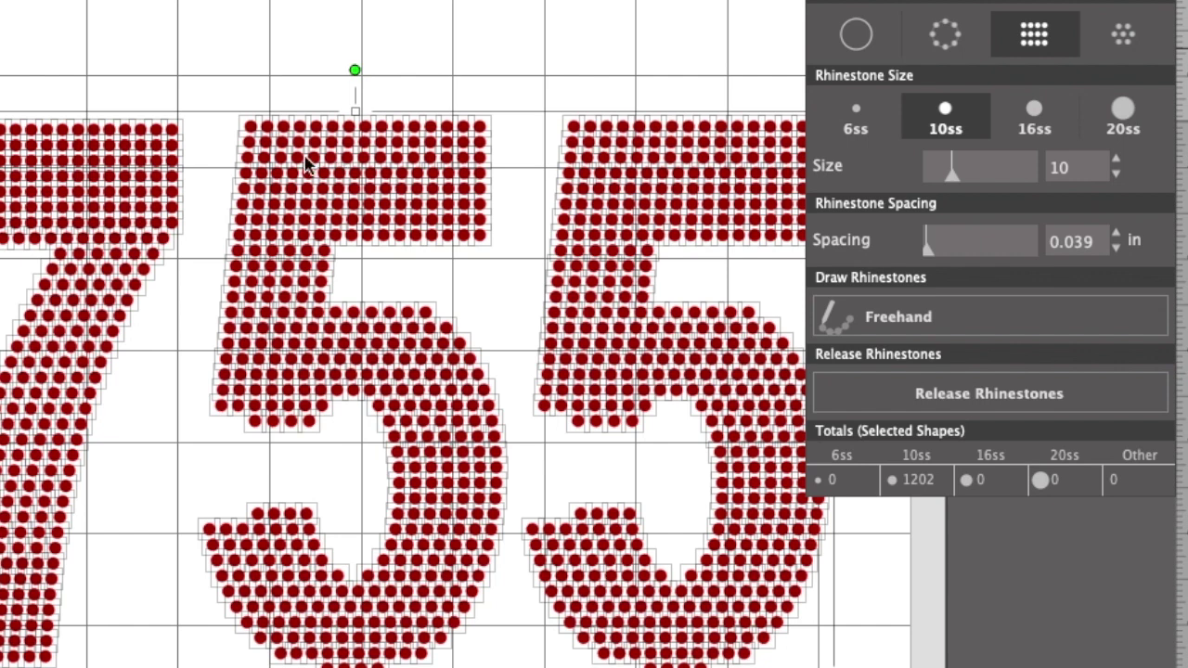
key(Escape)
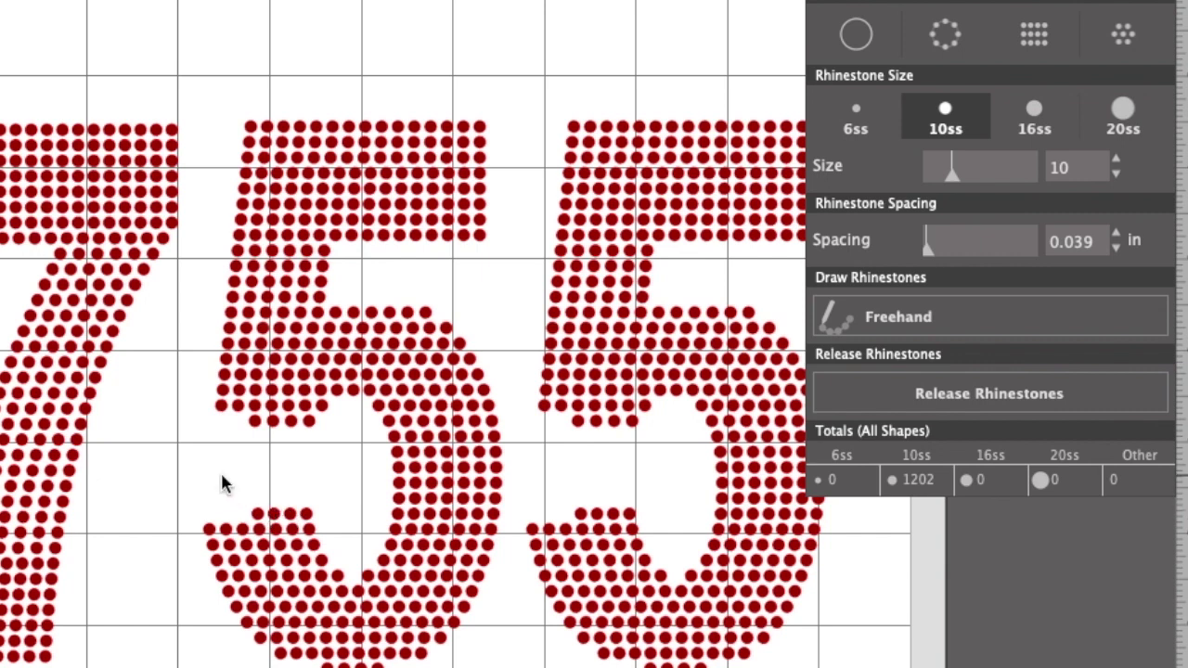
drag(222, 477, 322, 507)
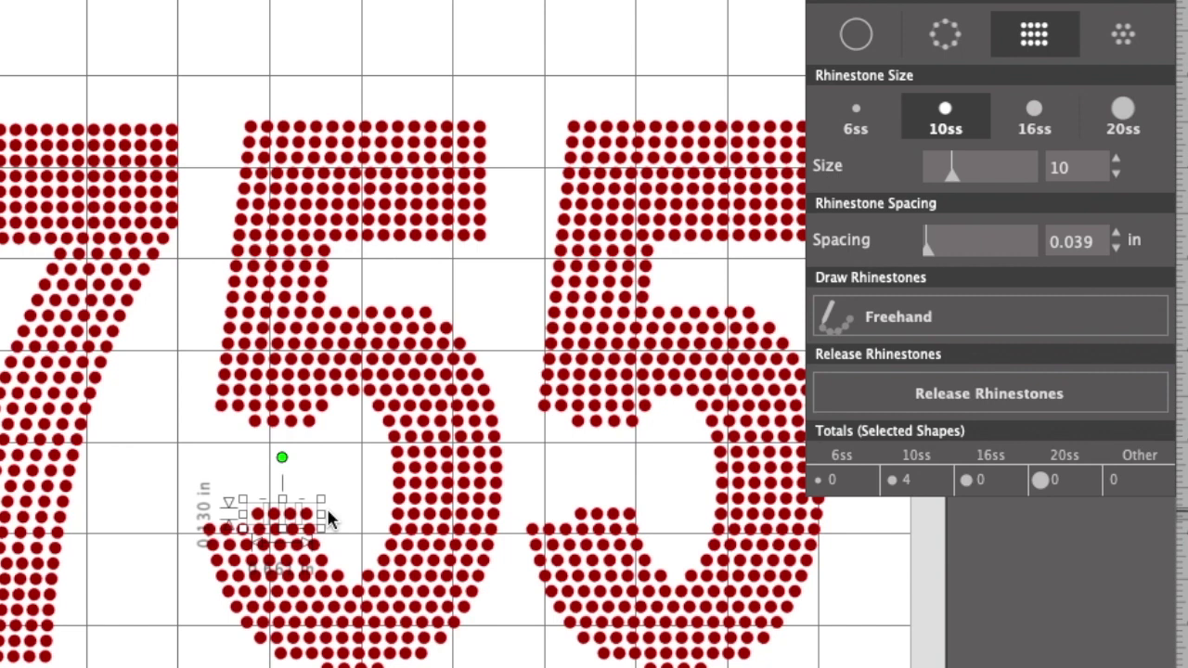
key(Delete)
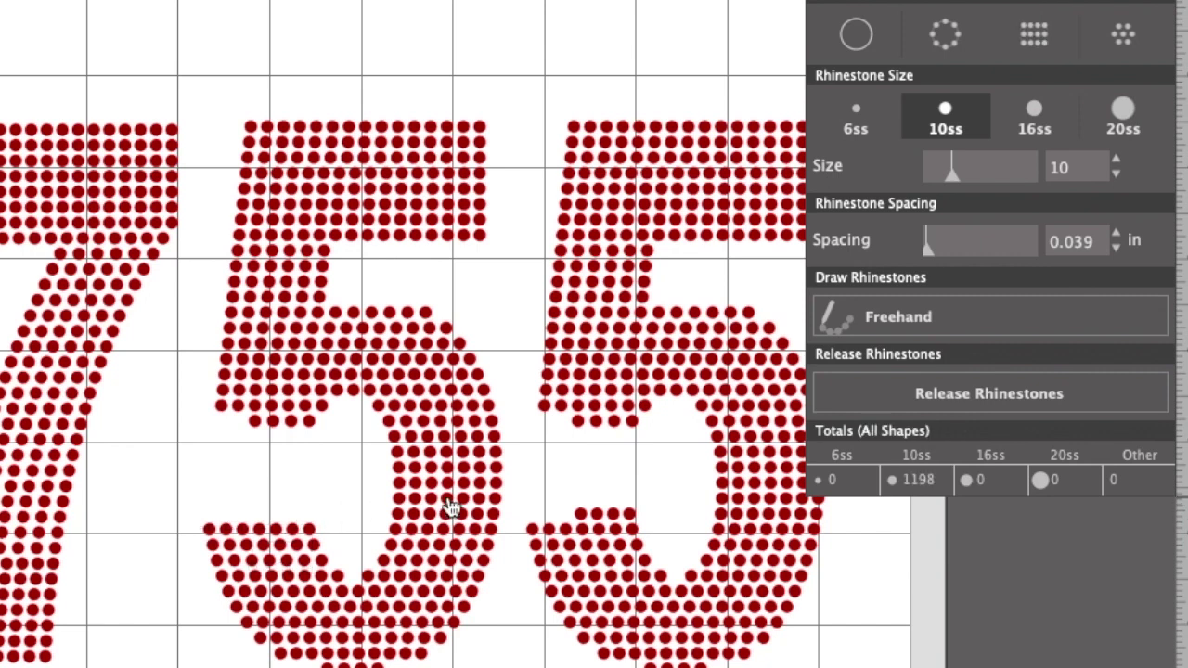
drag(561, 462, 646, 513)
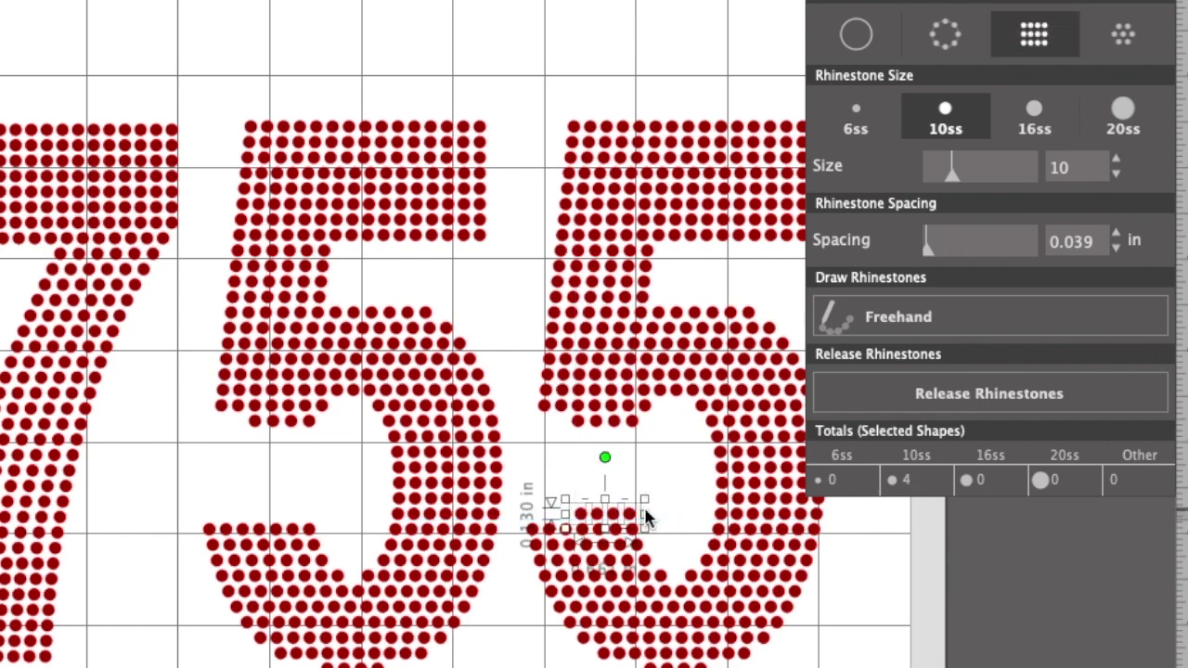
click(644, 506)
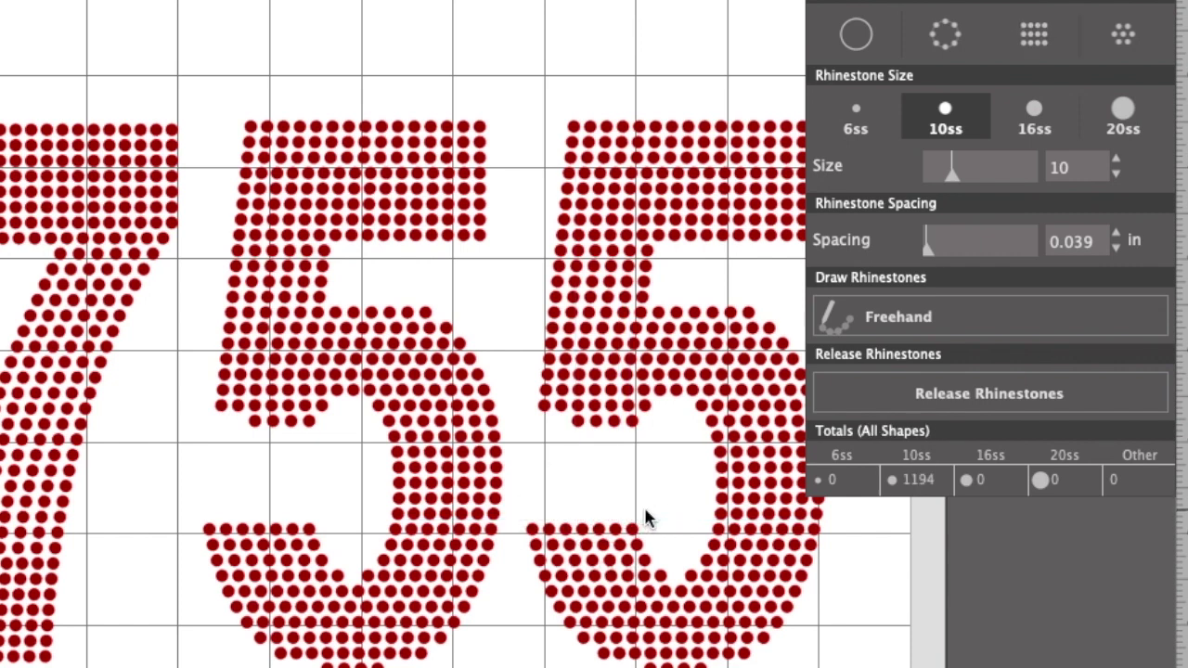
Delete the extra row of four rhinestones beneath the upper stem of both 5s.
drag(219, 432, 336, 422)
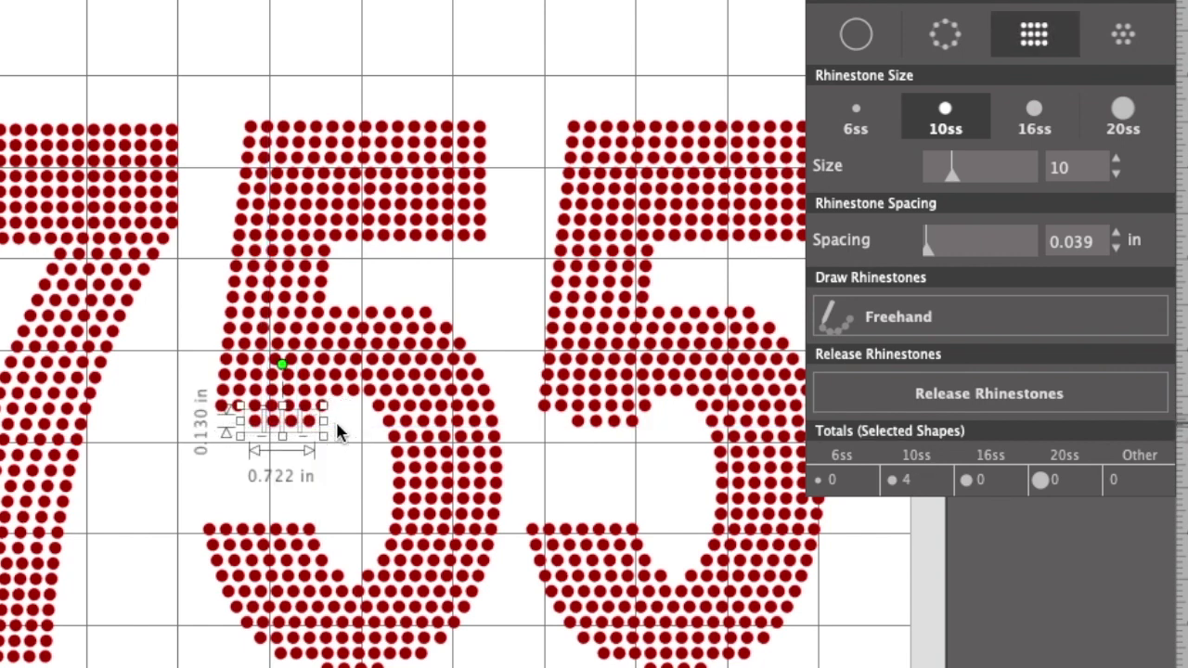
key(Delete)
drag(561, 431, 639, 426)
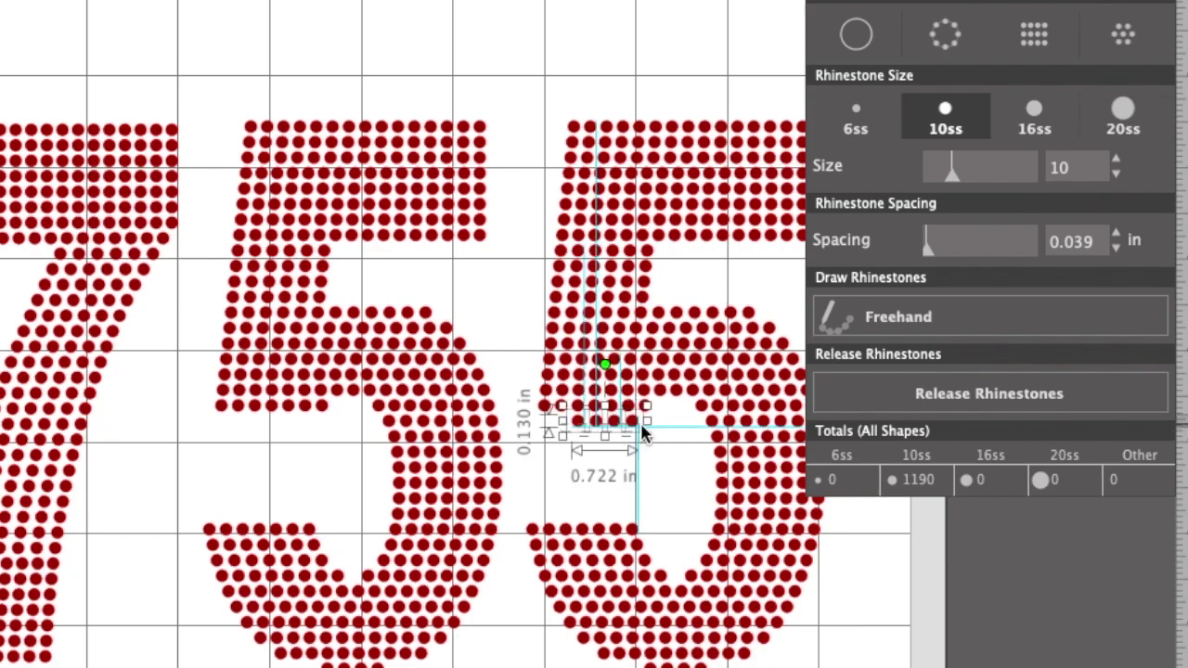
key(Delete)
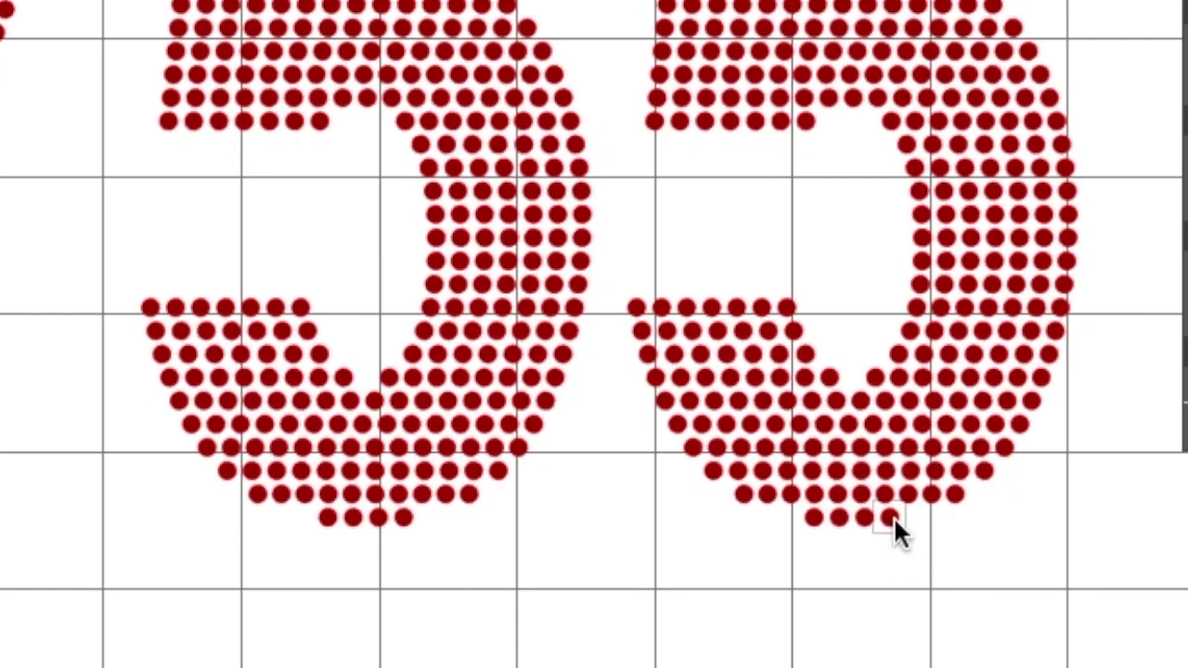
Paste two rhinestones and place one at each end of the bottom row of the last 5.
key(ctrl+v)
drag(972, 598, 921, 518)
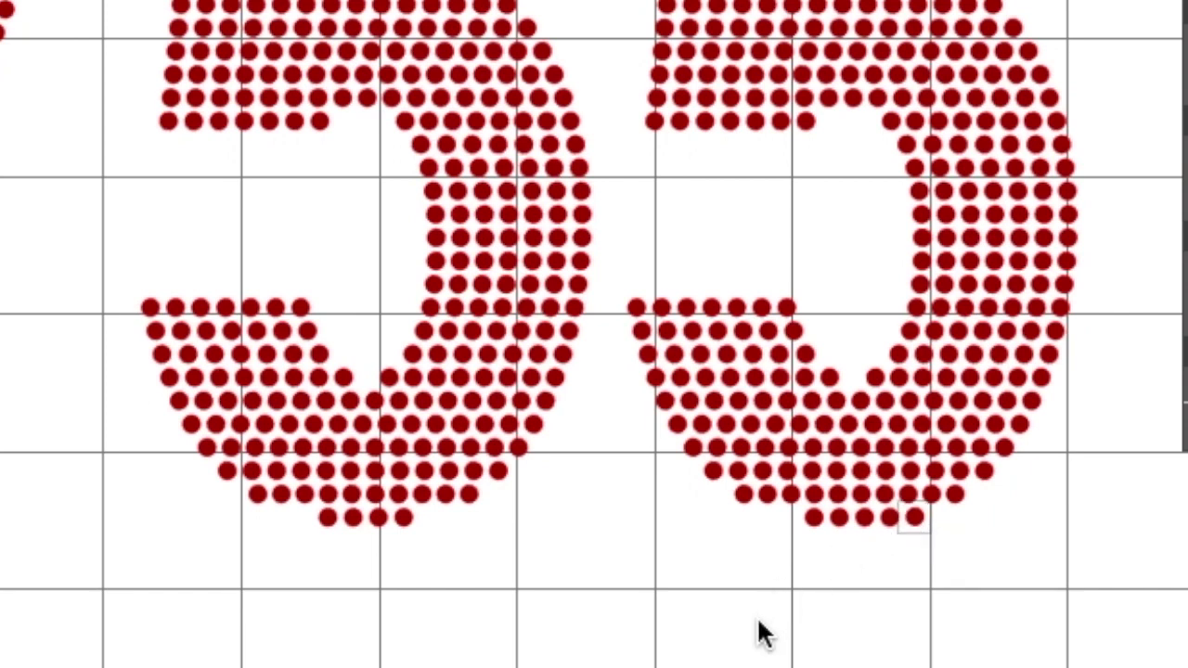
key(super+v)
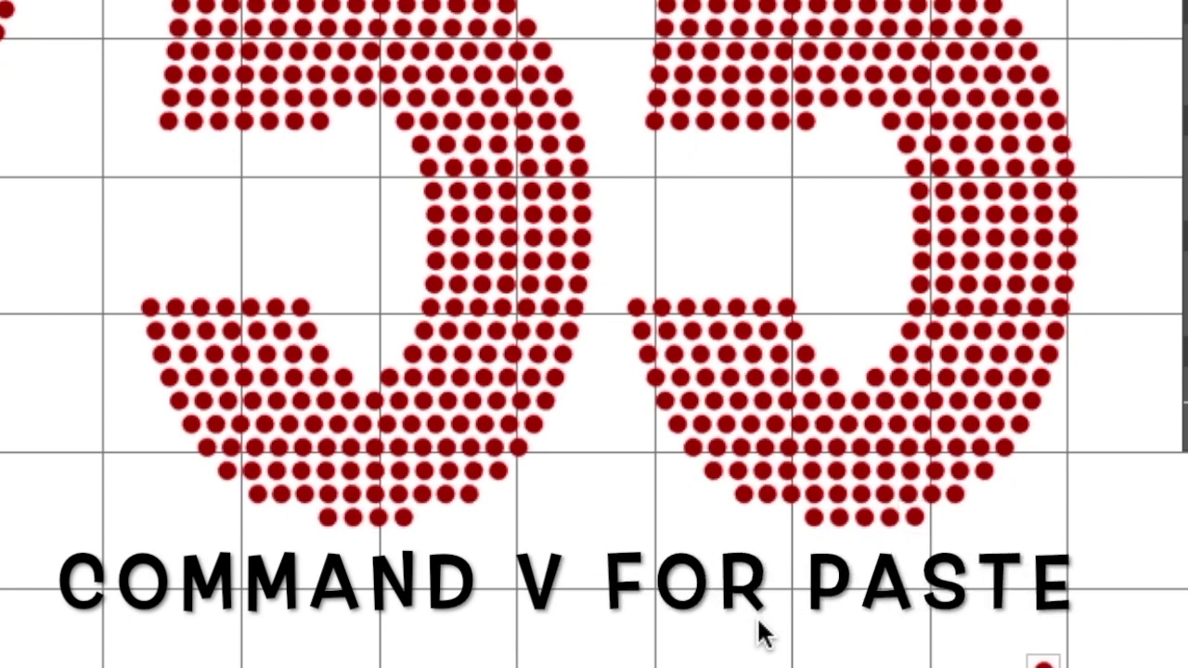
drag(1044, 664, 791, 513)
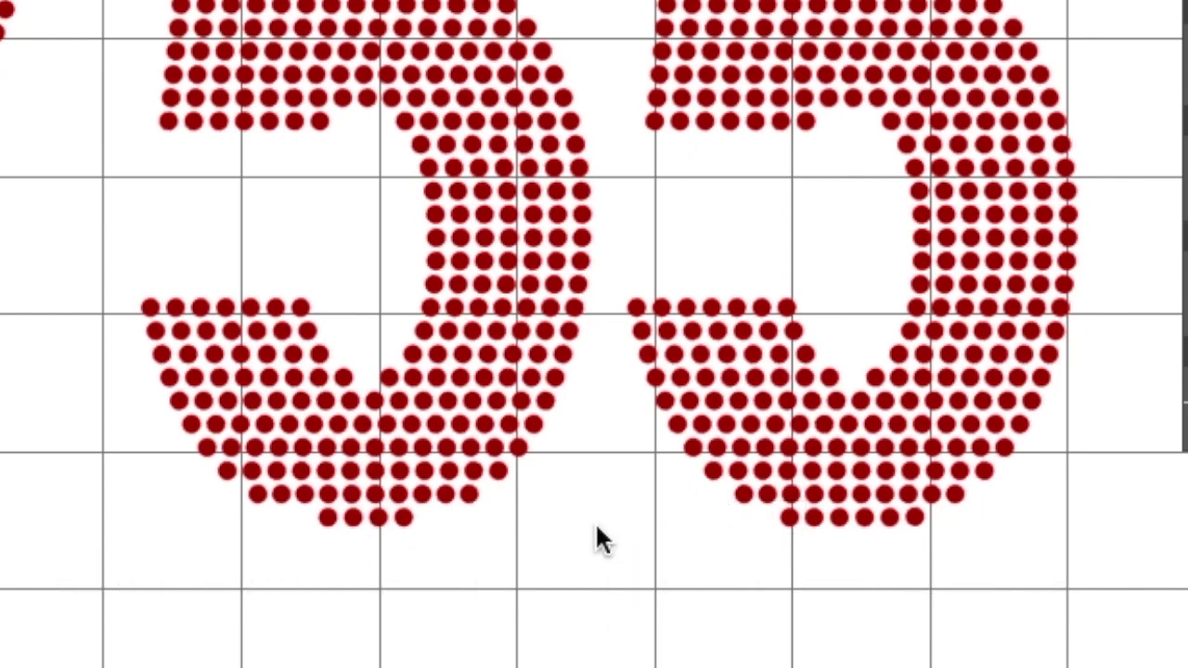
Delete the bottom row of four rhinestones from the middle 5.
click(410, 532)
drag(409, 532, 339, 517)
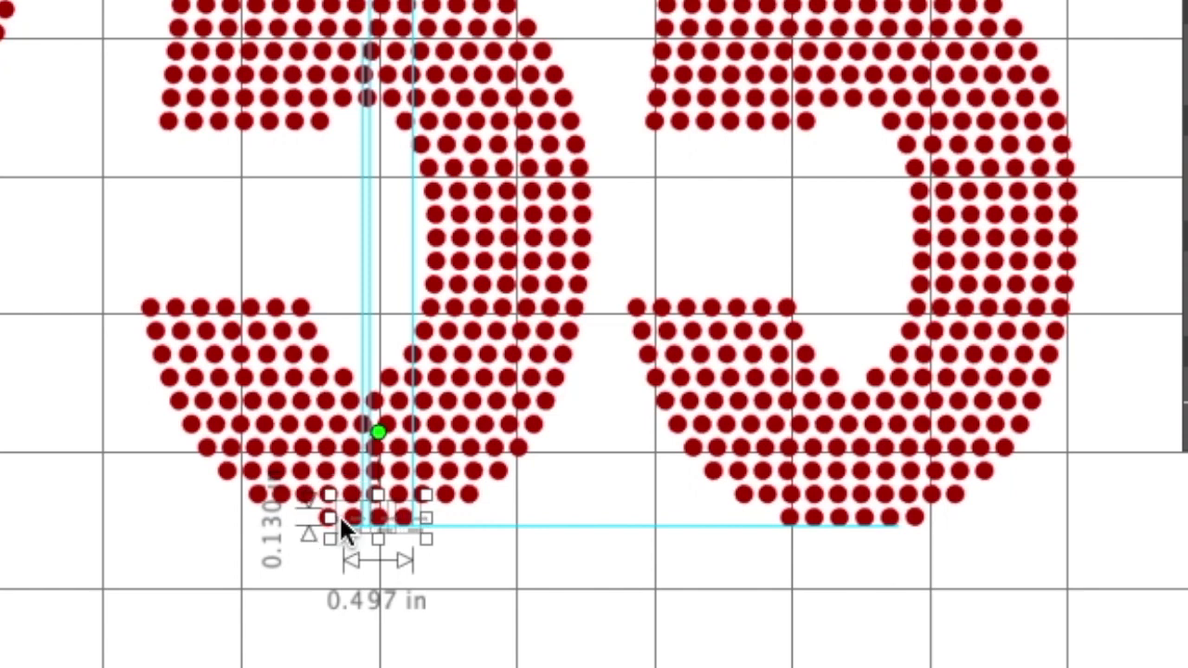
key(Delete)
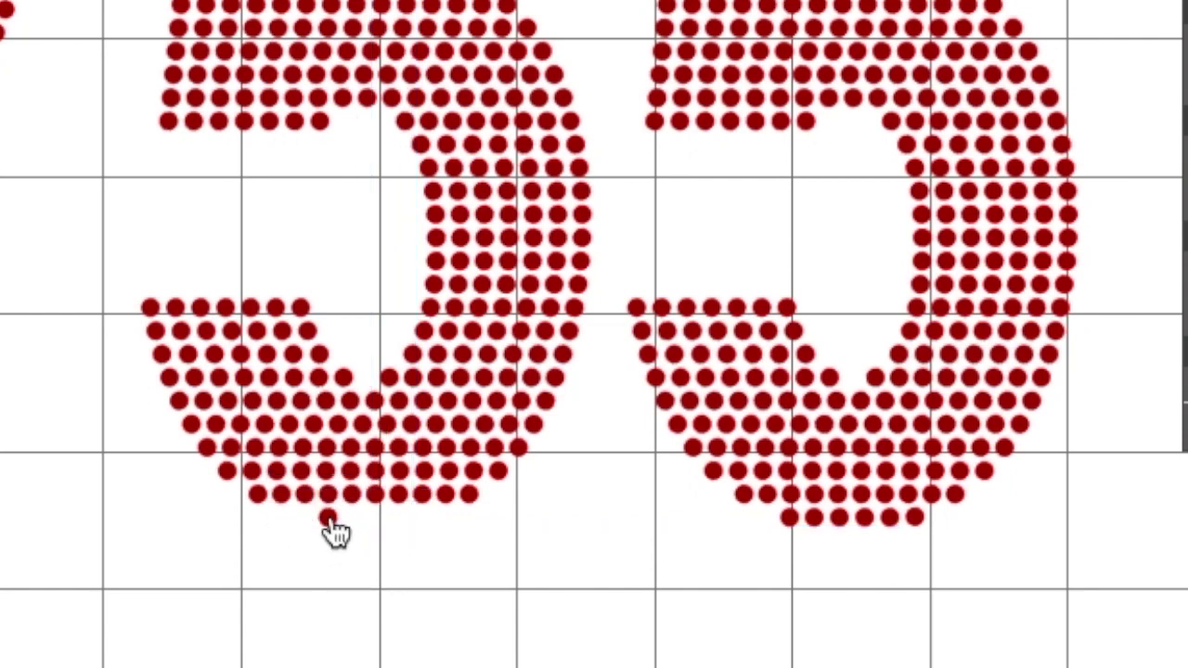
key(Delete)
Copy the six-stone bottom row of the last 5 to the base of the middle 5 and nudge it slightly left to centre it.
click(800, 543)
drag(800, 543, 752, 520)
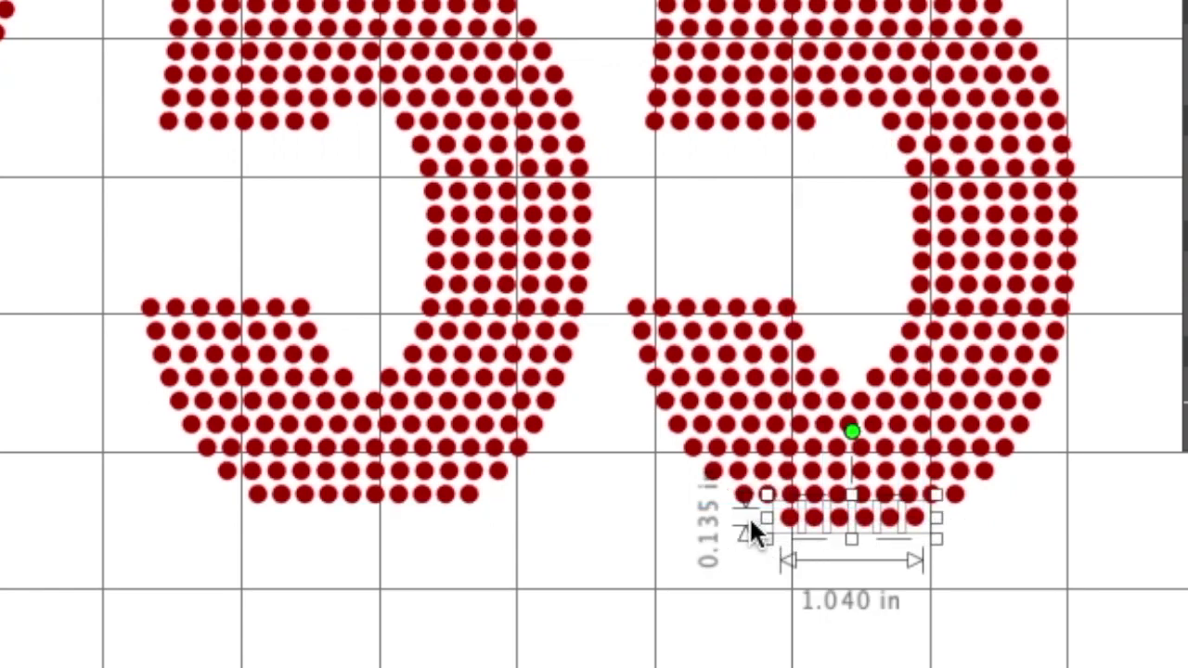
key(super+d)
click(956, 601)
drag(956, 601, 395, 513)
click(472, 655)
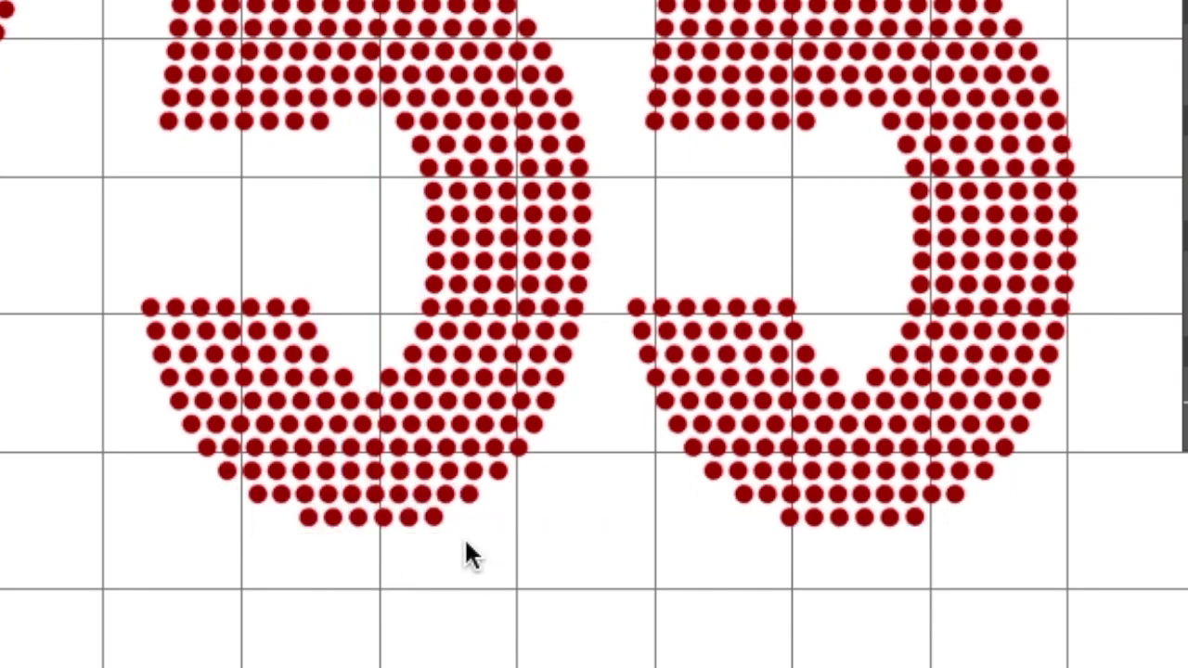
drag(464, 531, 291, 520)
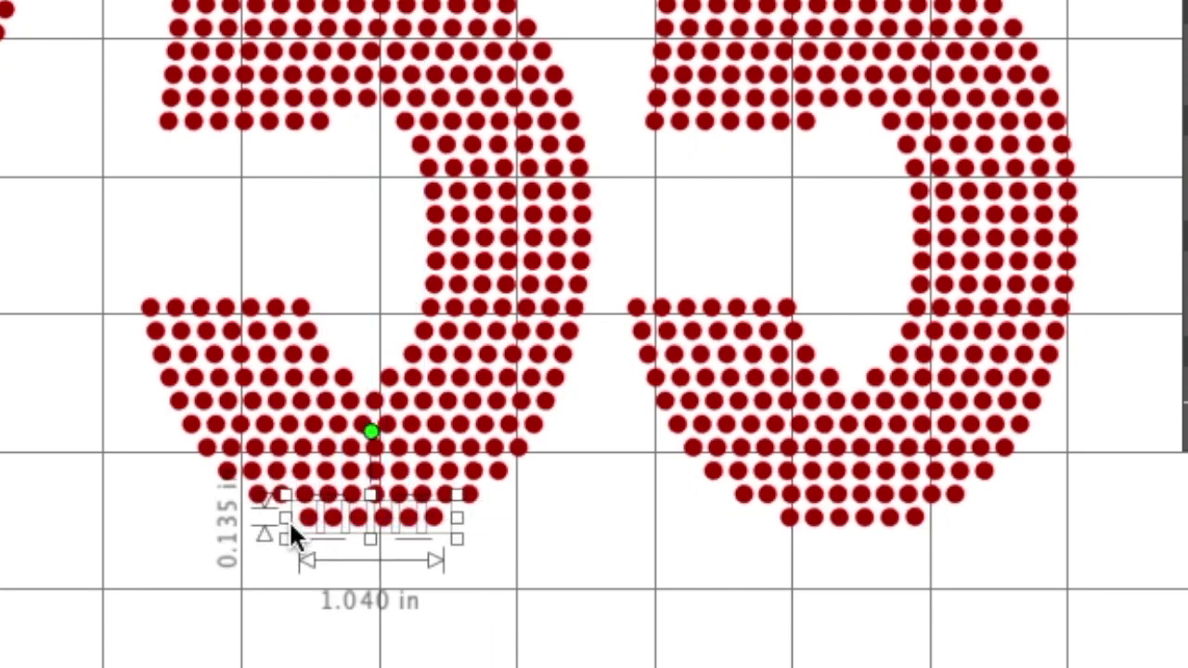
key(Left)
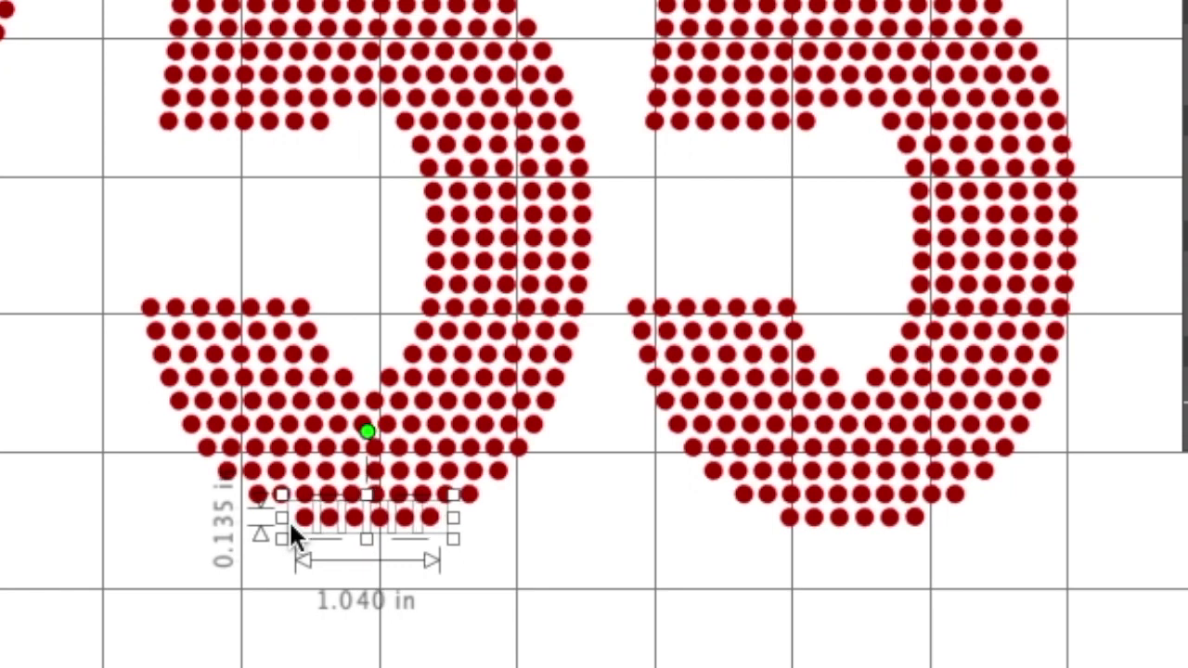
key(super+shift+a)
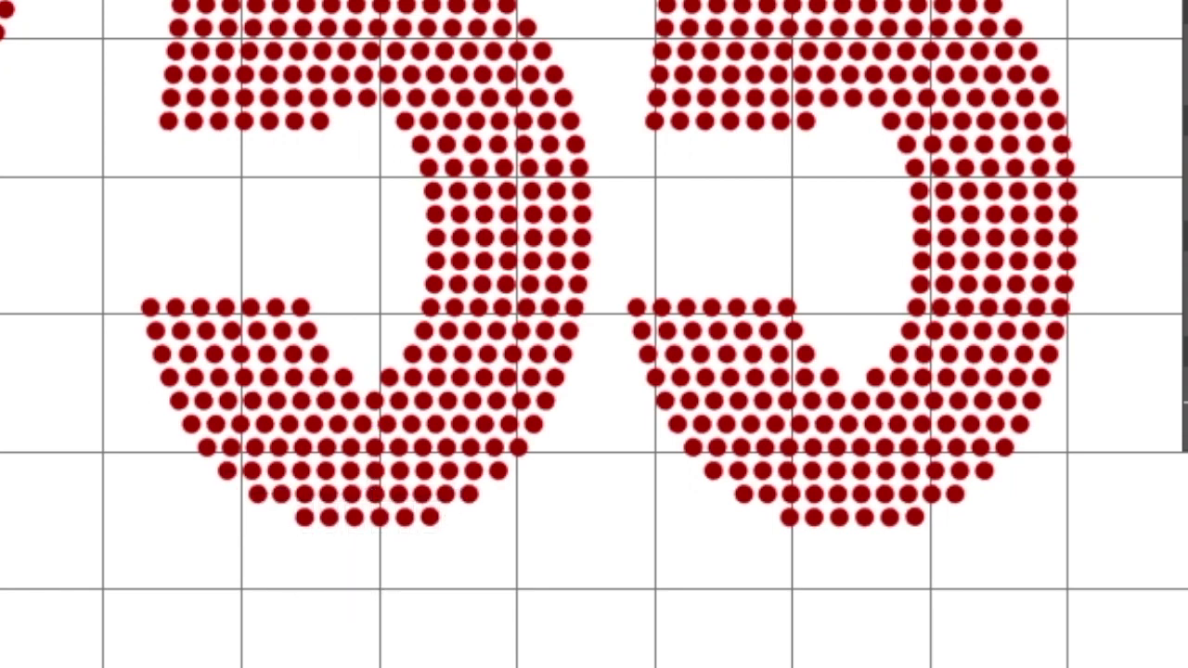
Fill the gap in the inner curve of the lower bowl of both 5s with one copied rhinestone each.
key(super+equal)
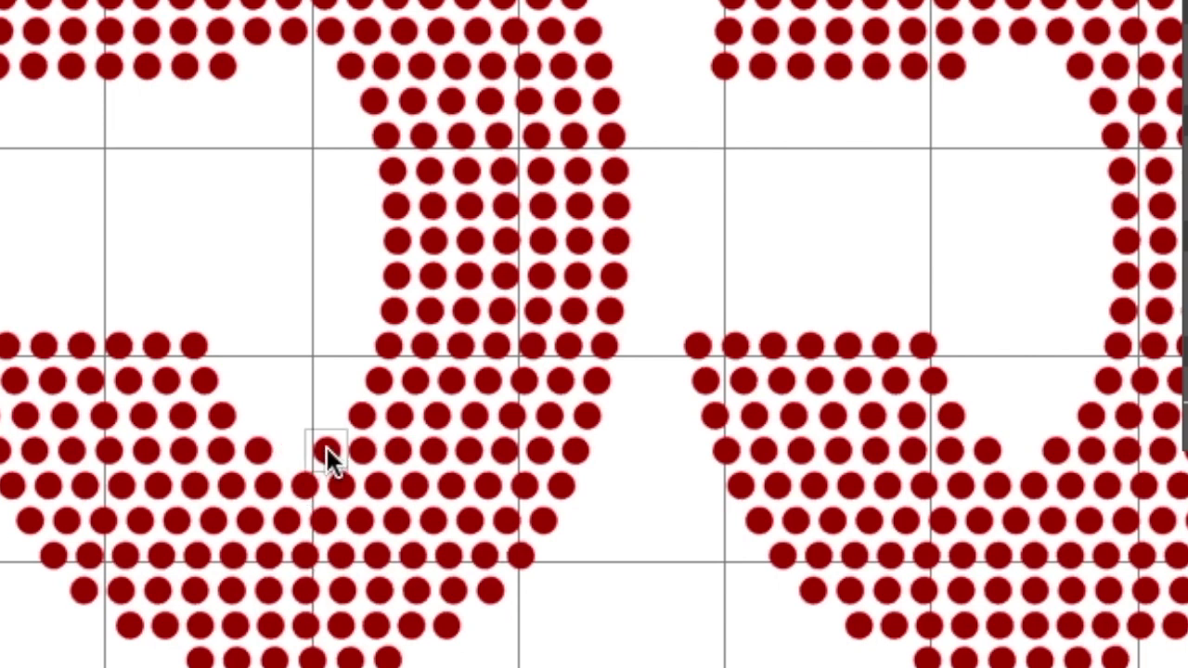
drag(411, 536, 300, 451)
scroll(296, 458, right, 3)
scroll(594, 335, right, 3)
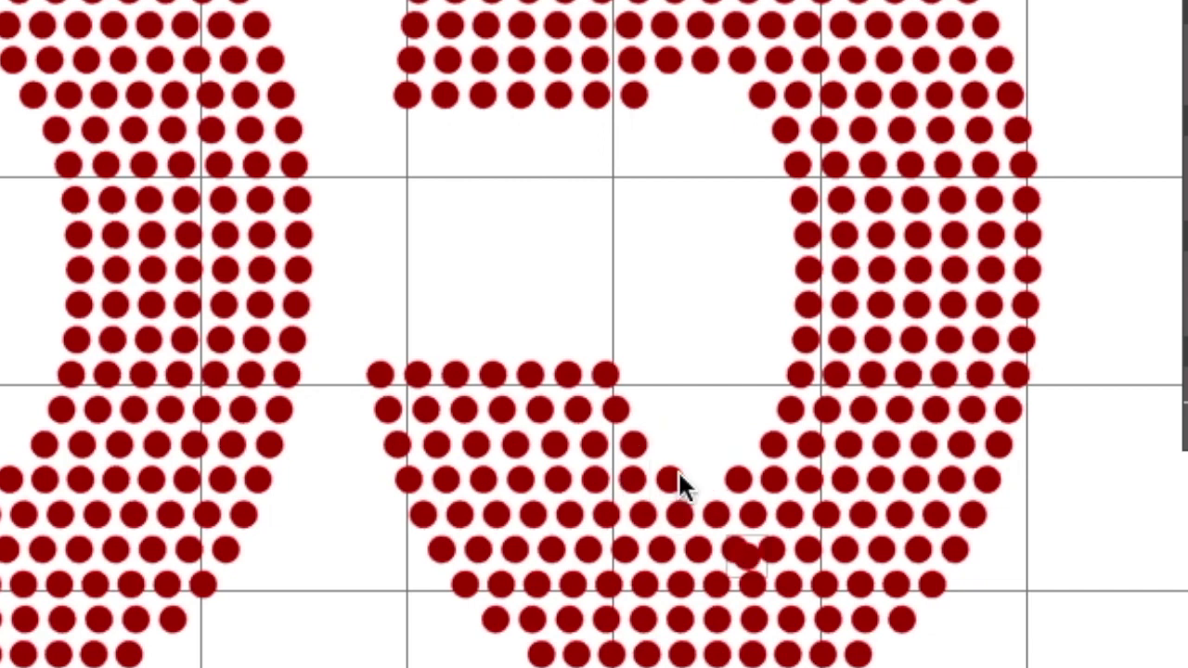
click(753, 554)
drag(753, 555, 711, 471)
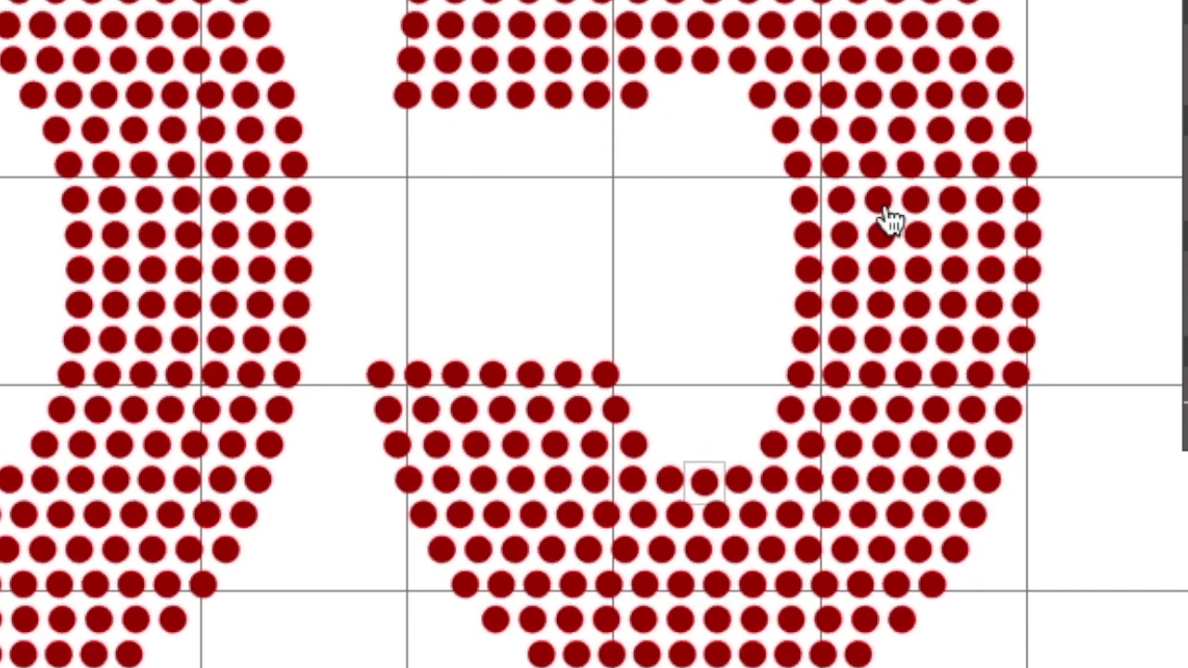
key(Escape)
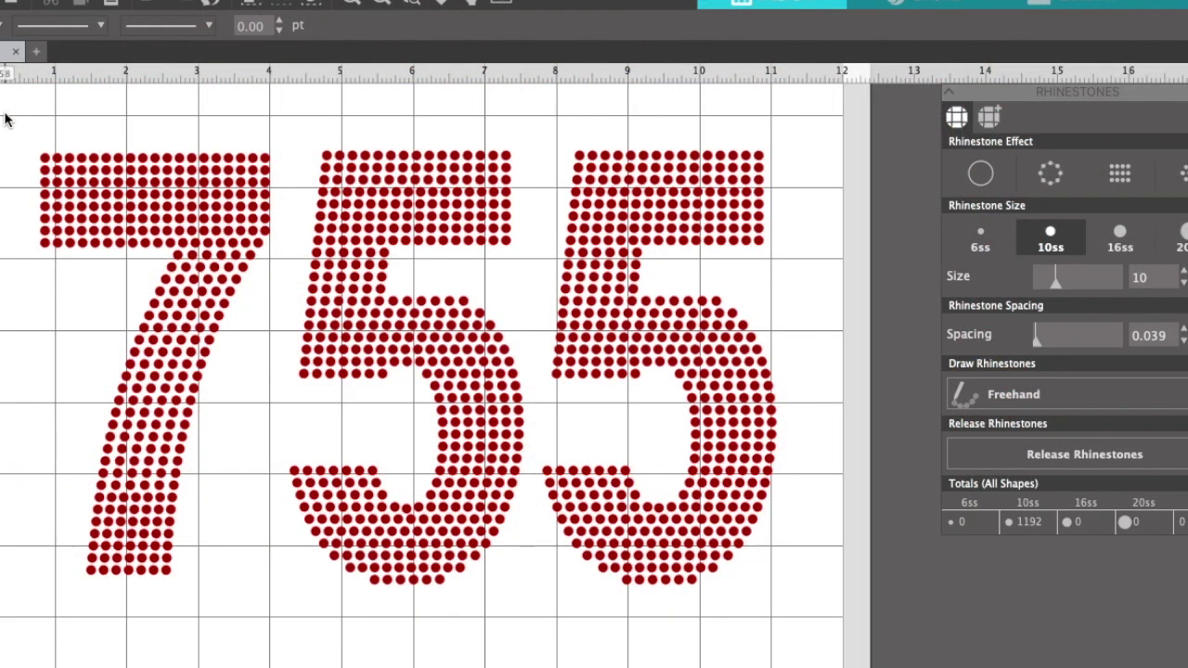
Select all the rhinestones of the 755 and group them into one object.
drag(13, 114, 252, 455)
shift+click(373, 562)
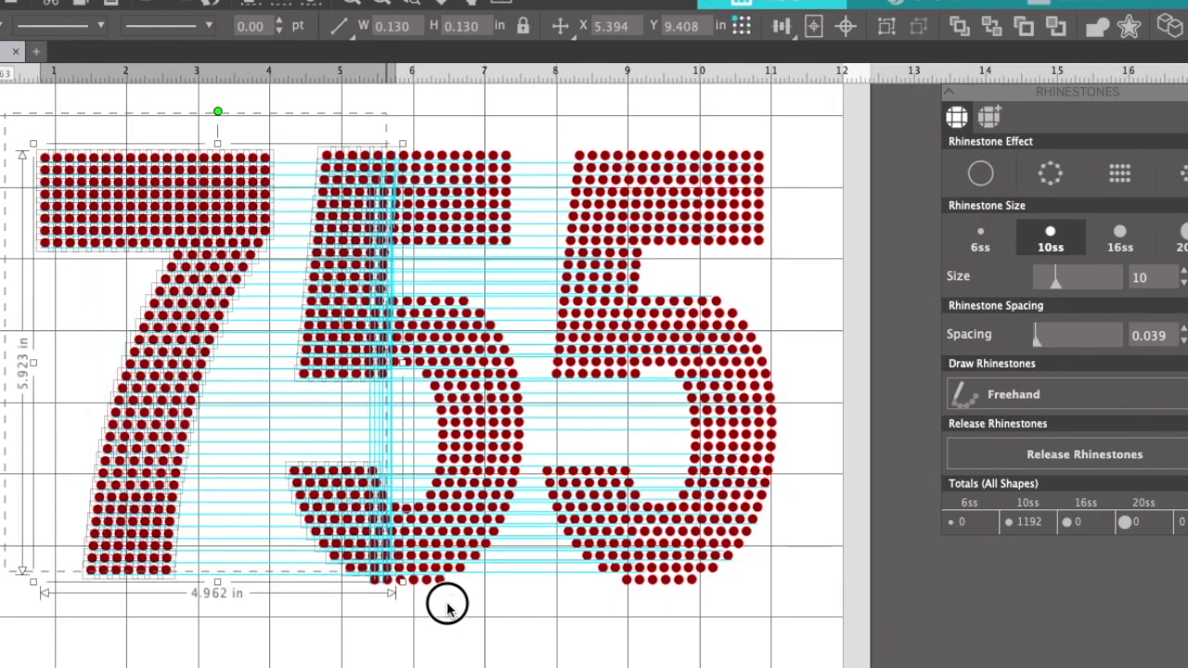
shift+click(584, 625)
drag(835, 654, 849, 649)
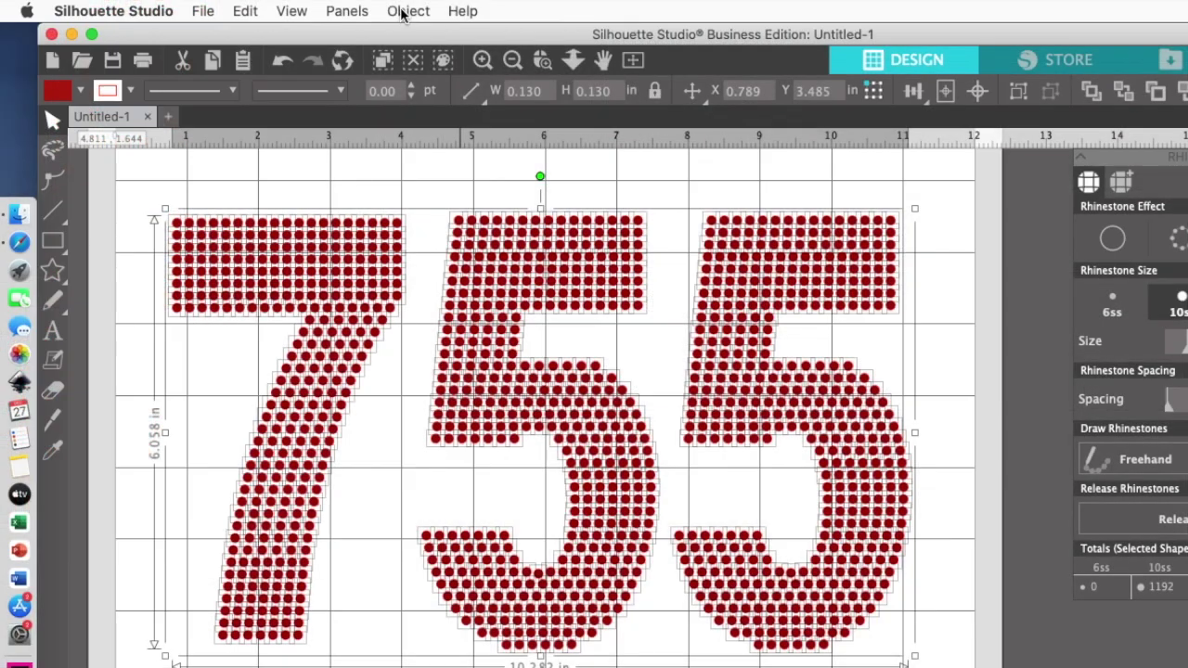
click(405, 11)
click(420, 160)
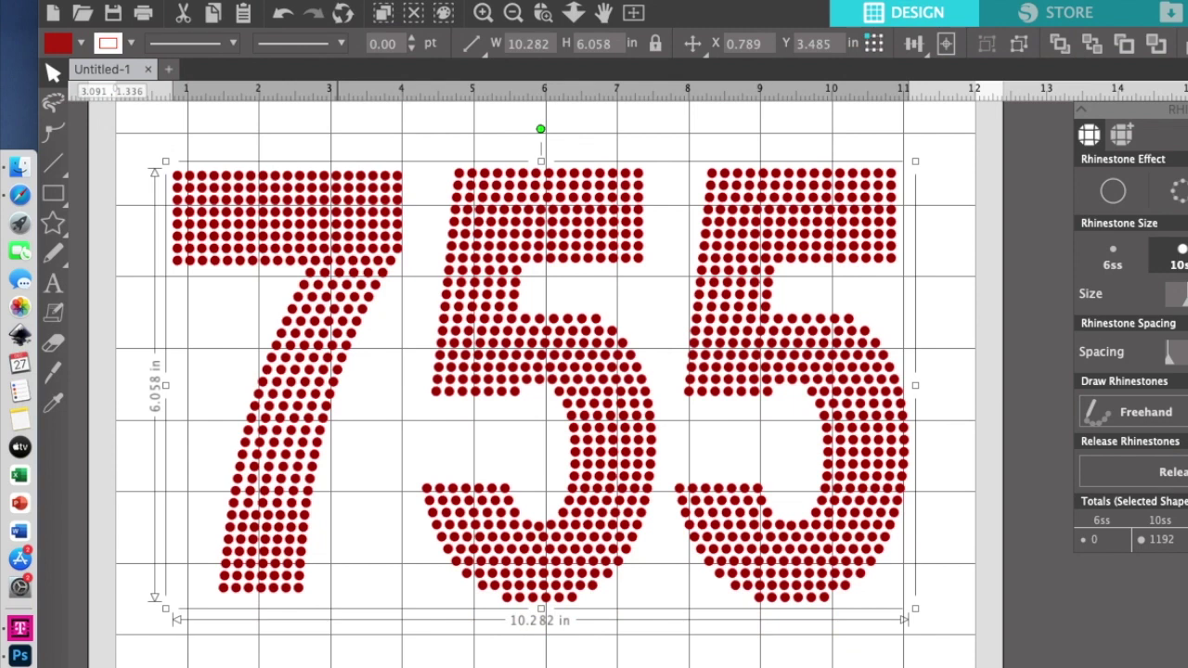
drag(126, 275, 655, 660)
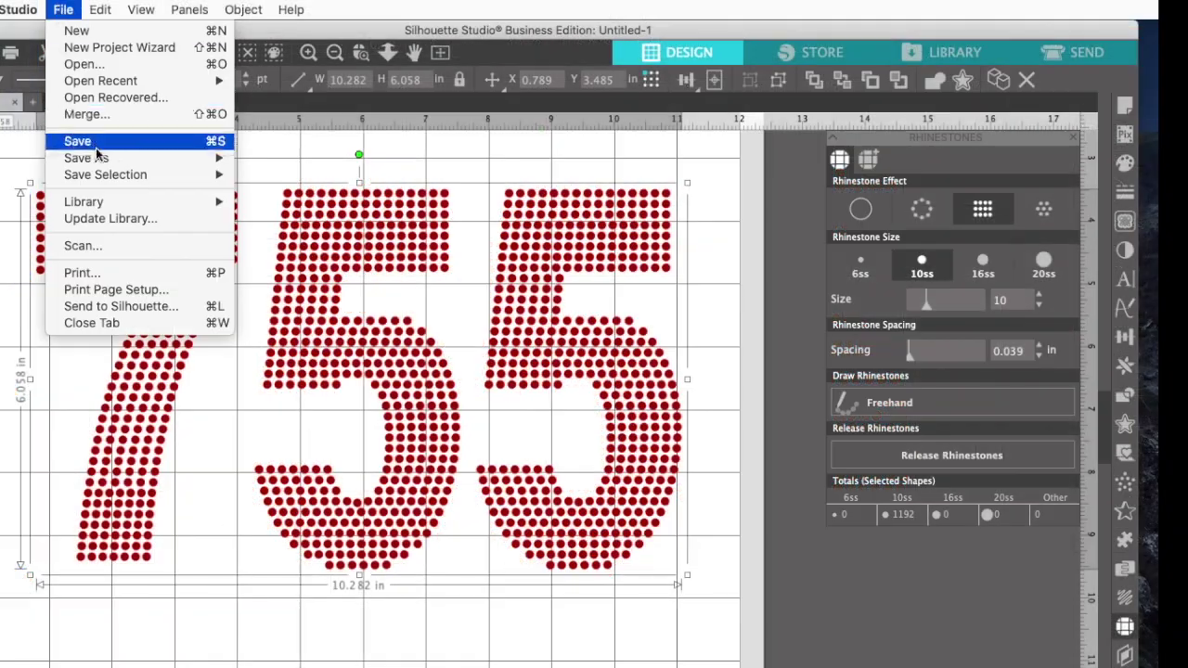
Save the design to the computer as an SVG file named 755.
mouse_move(93, 157)
click(277, 164)
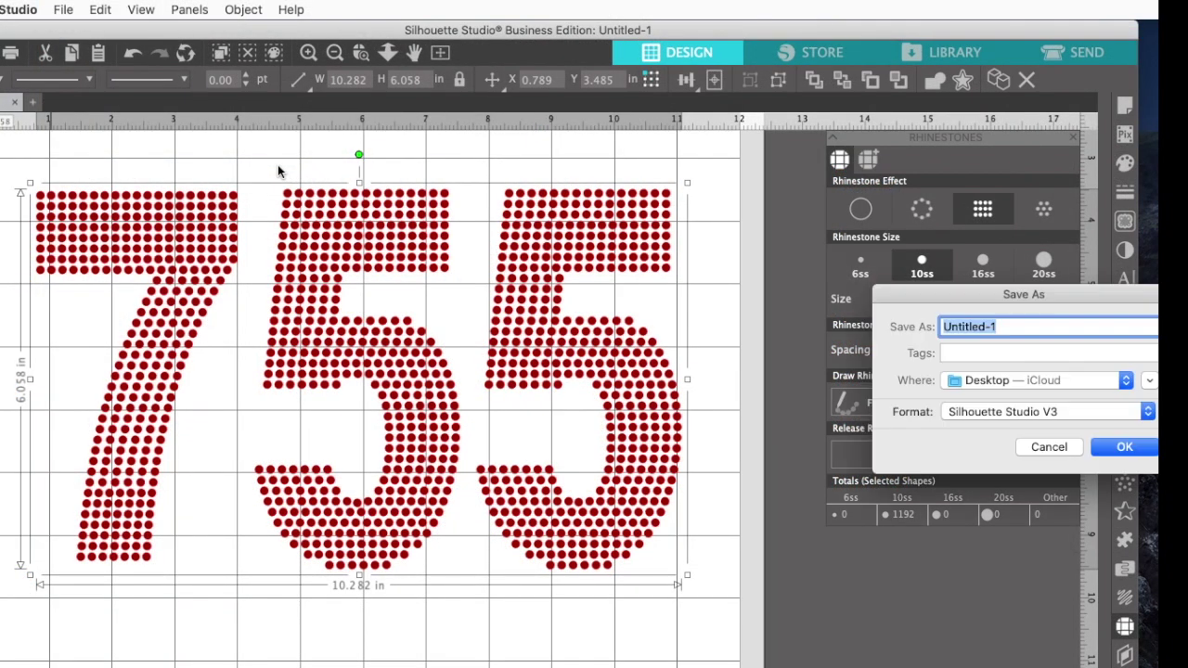
click(1079, 417)
click(1078, 444)
key(BackSpace)
text(755)
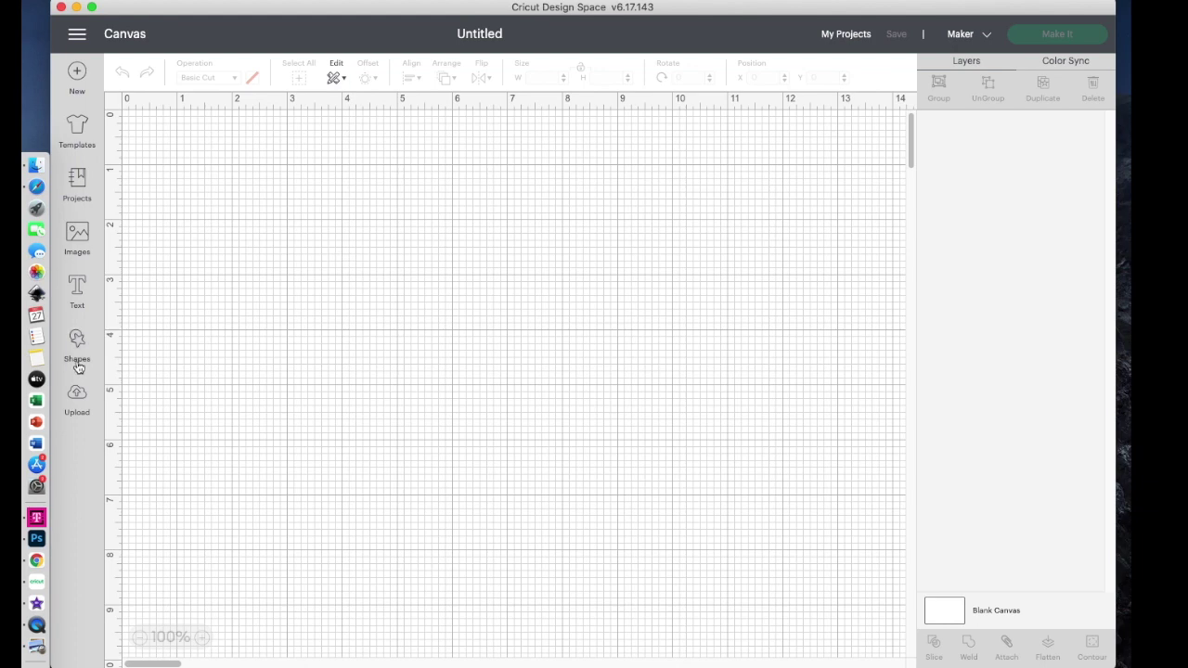
Switch to Cricut Design Space, upload 755.svg as a cut image and add it to the canvas.
click(77, 397)
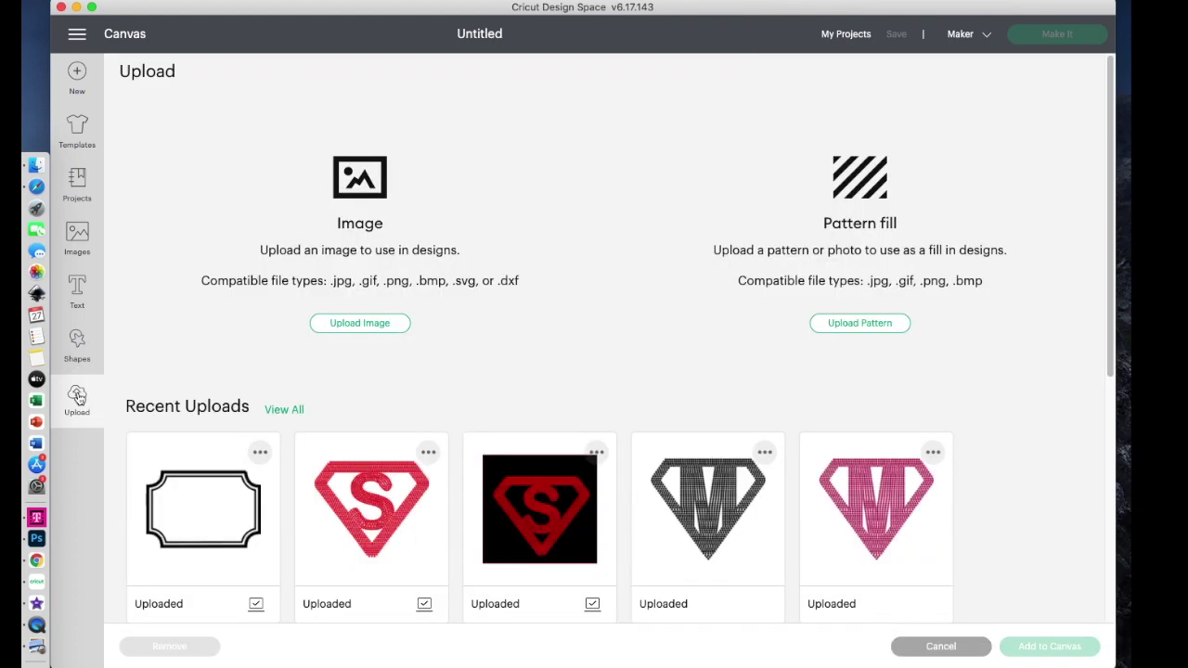
click(340, 323)
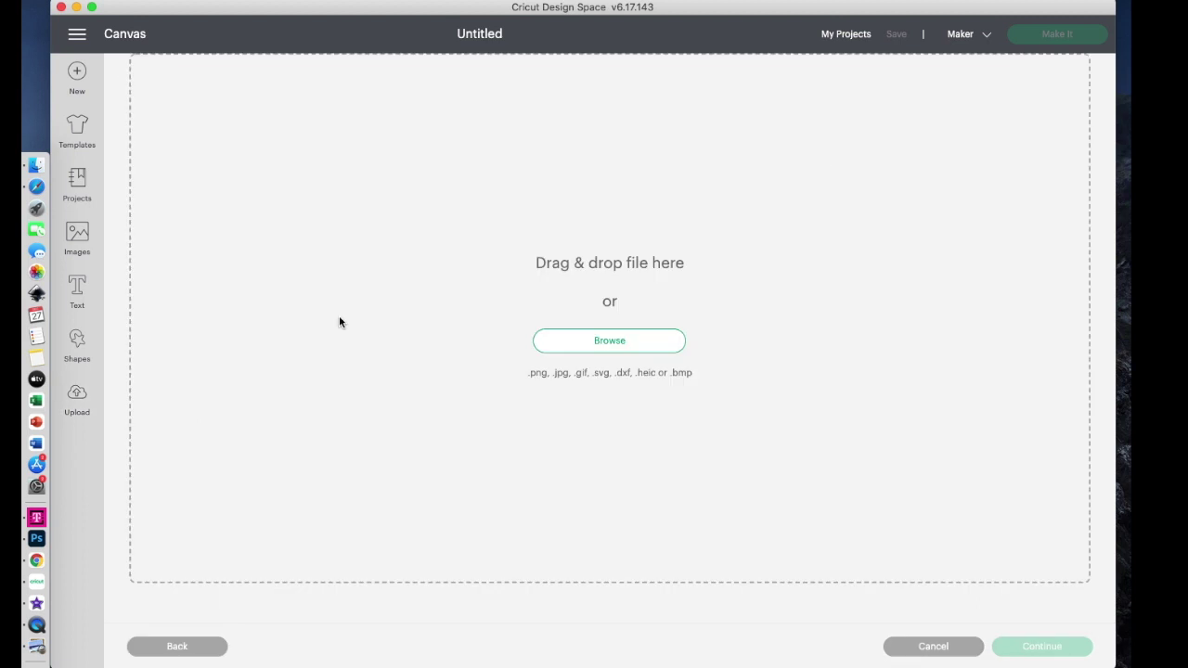
click(610, 342)
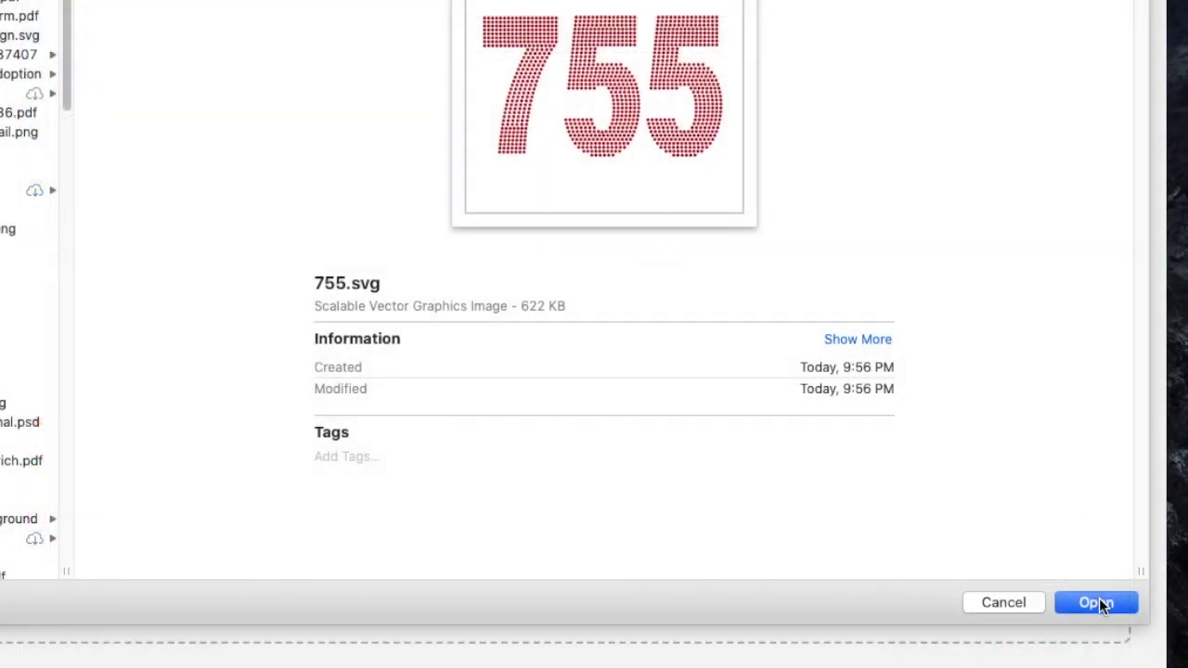
click(1099, 600)
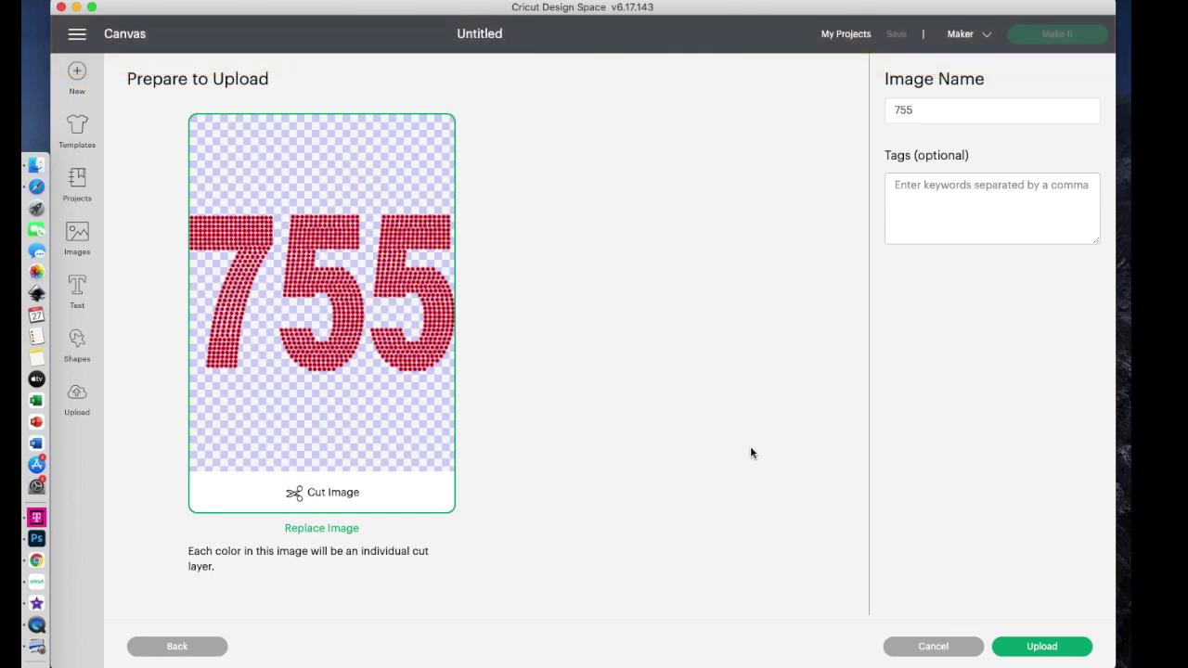
click(1043, 647)
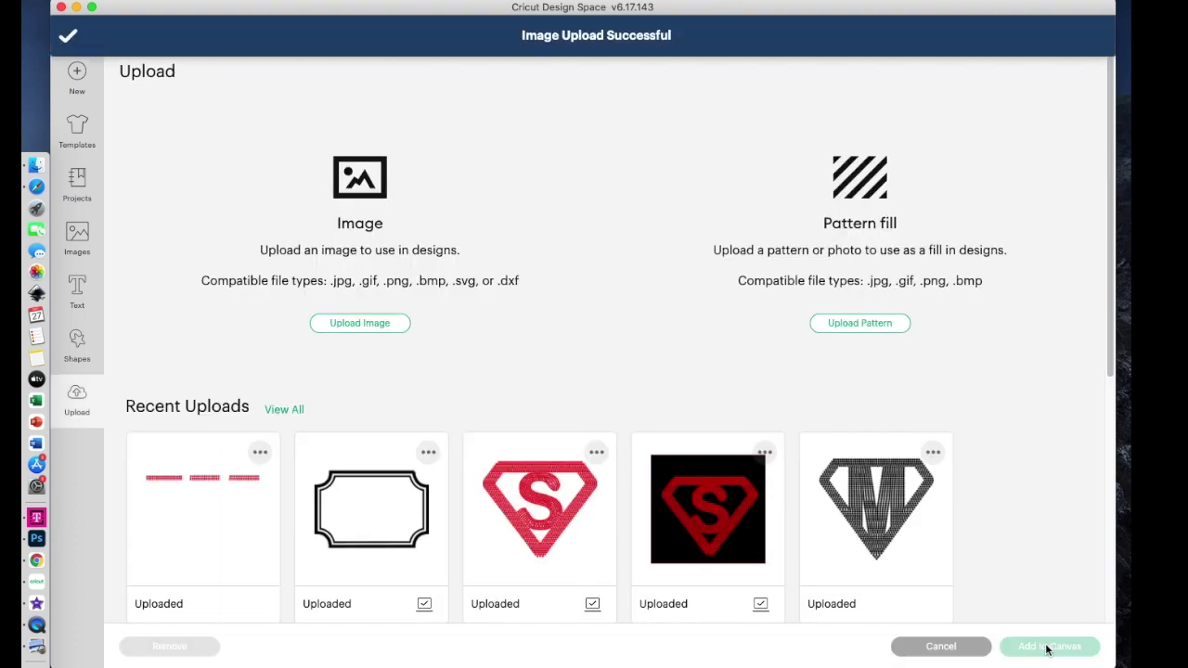
click(213, 508)
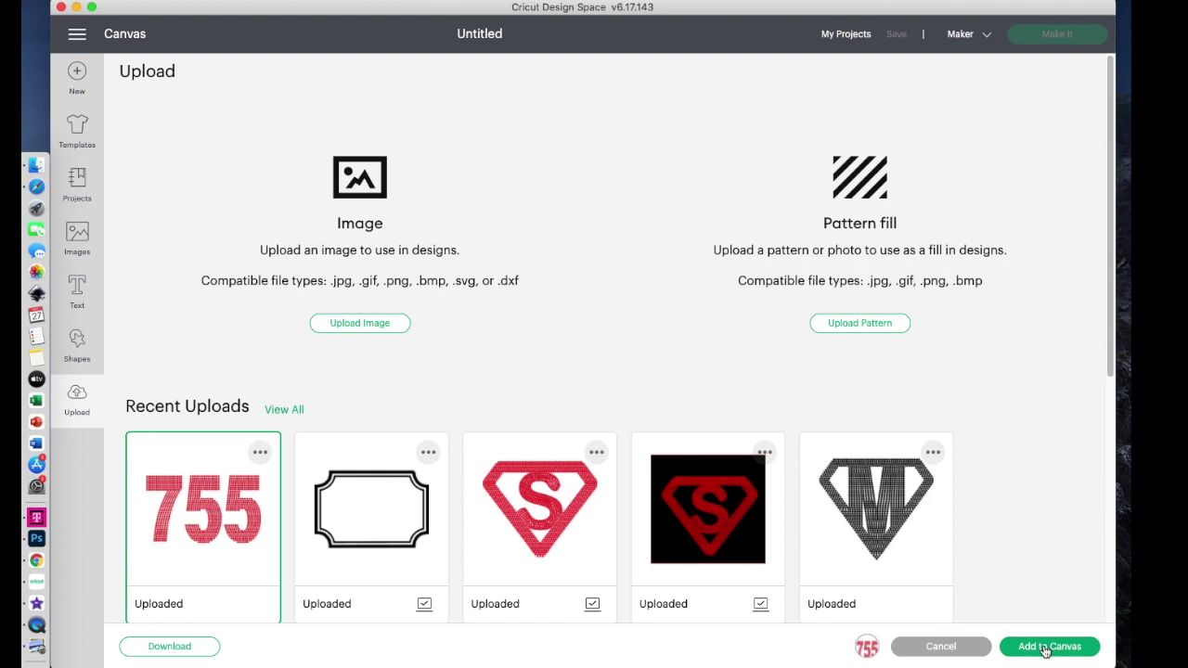
click(1046, 650)
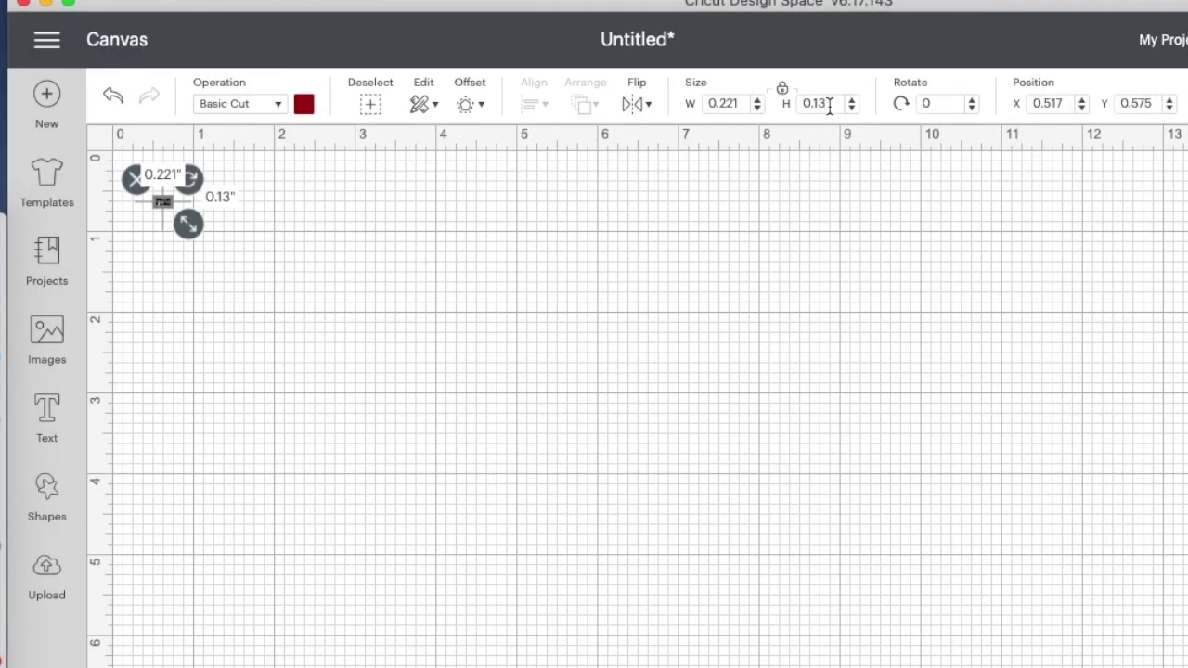
Set the height of the 755 image to 6.058 in, keeping its proportions locked.
click(830, 104)
key(BackSpace)
key(BackSpace)
key(BackSpace)
key(BackSpace)
text(6.058)
key(Return)
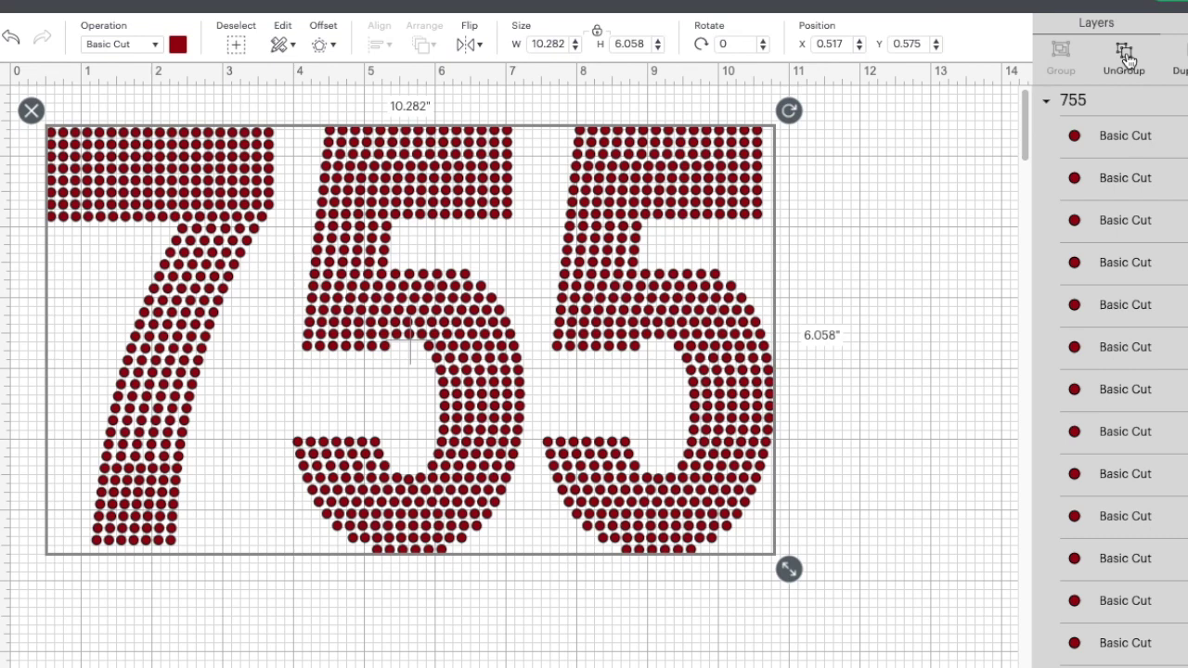
Ungroup the 755 image and move all the stones of the 7 about 0.1 in closer to the 5s.
click(1125, 56)
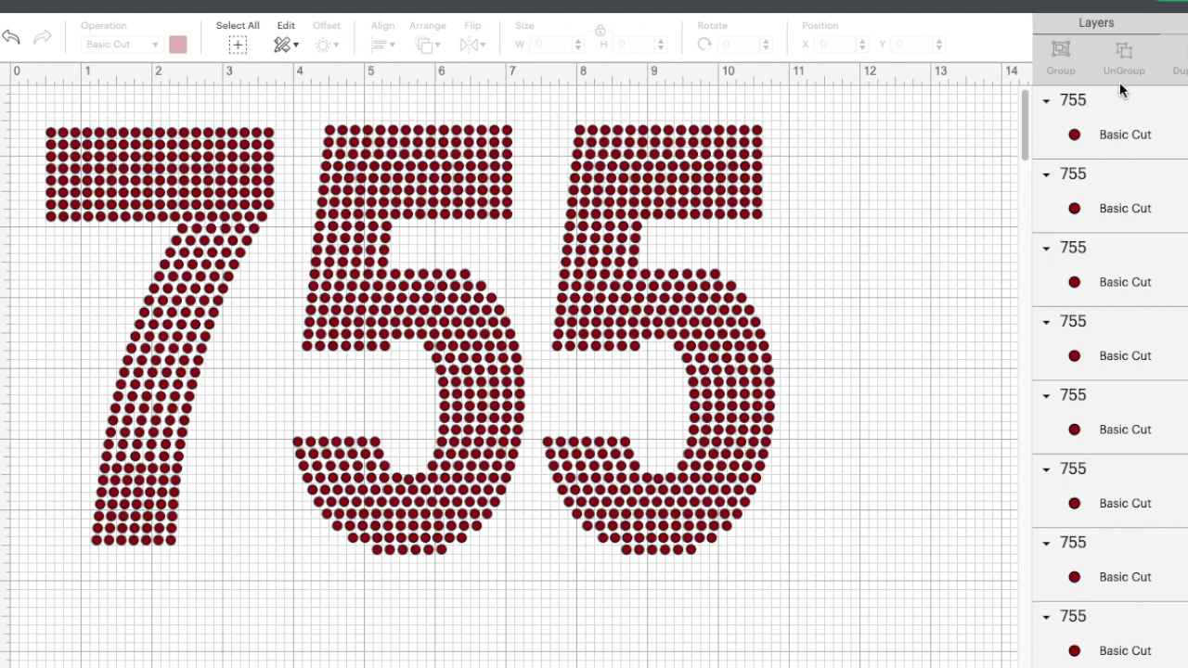
click(1113, 134)
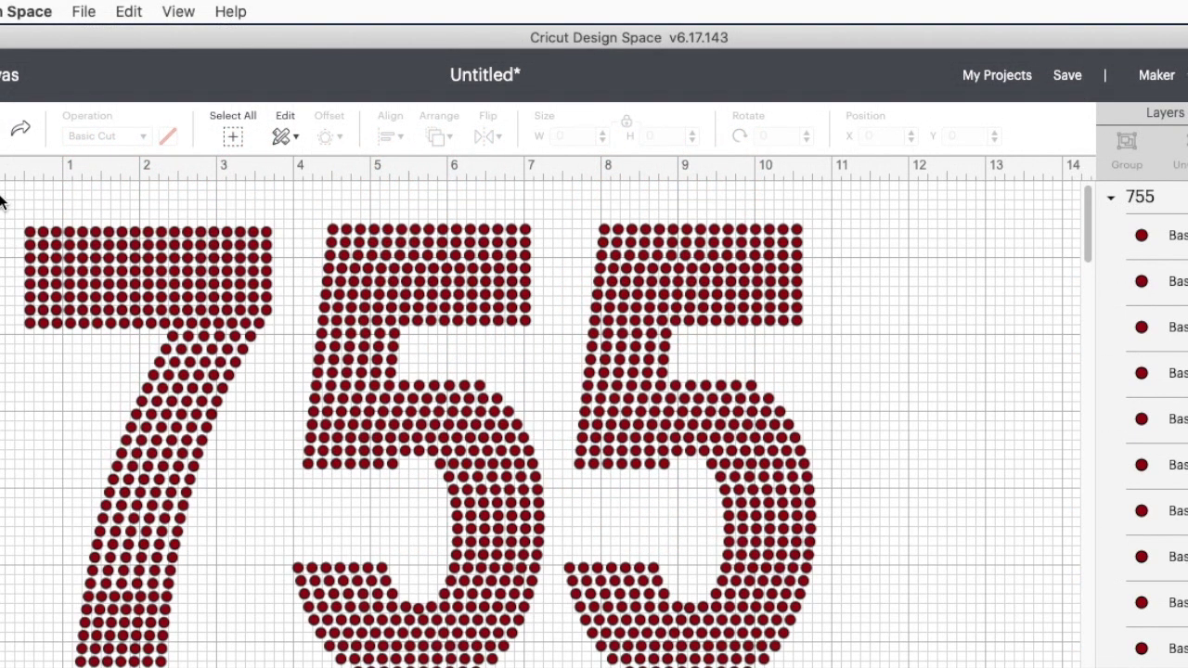
drag(7, 194, 275, 667)
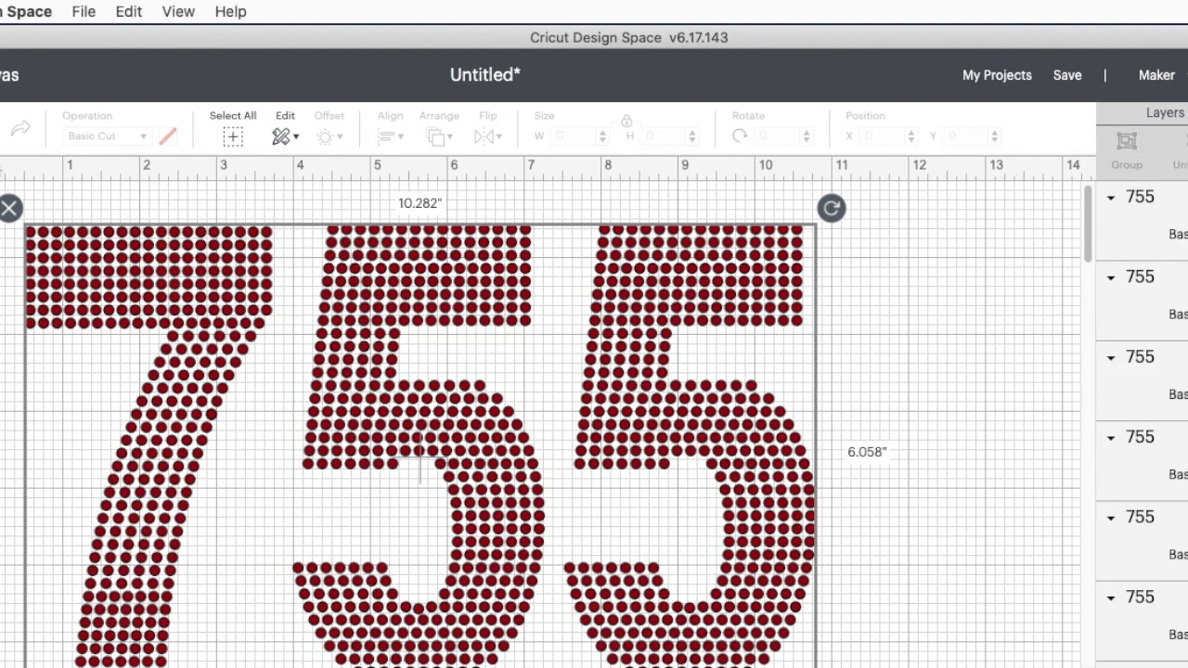
drag(9, 204, 275, 667)
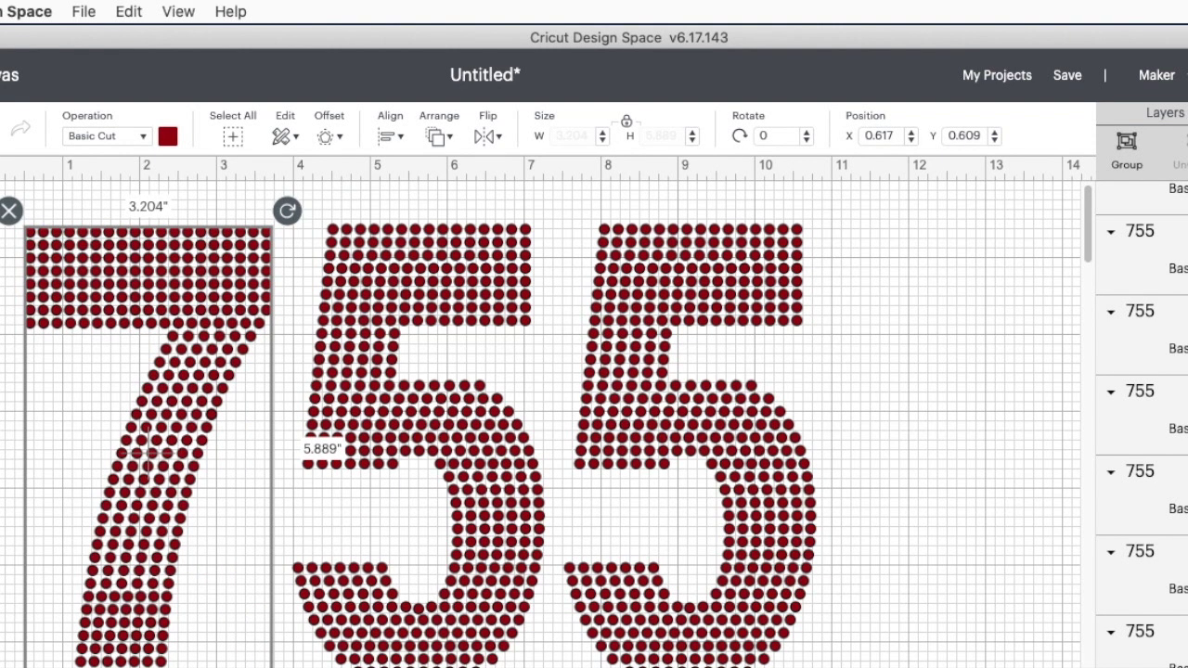
drag(146, 453, 153, 453)
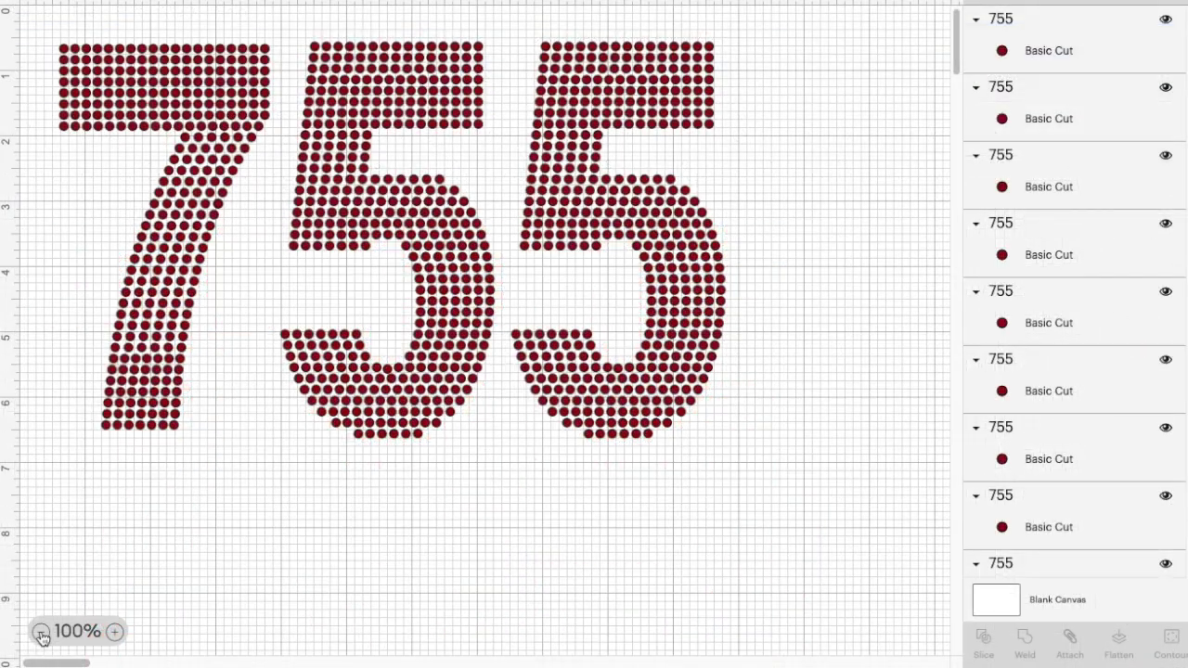
Weld all the rhinestone circles of the 755 into a single shape and send the project to cutting preparation.
drag(31, 15, 804, 524)
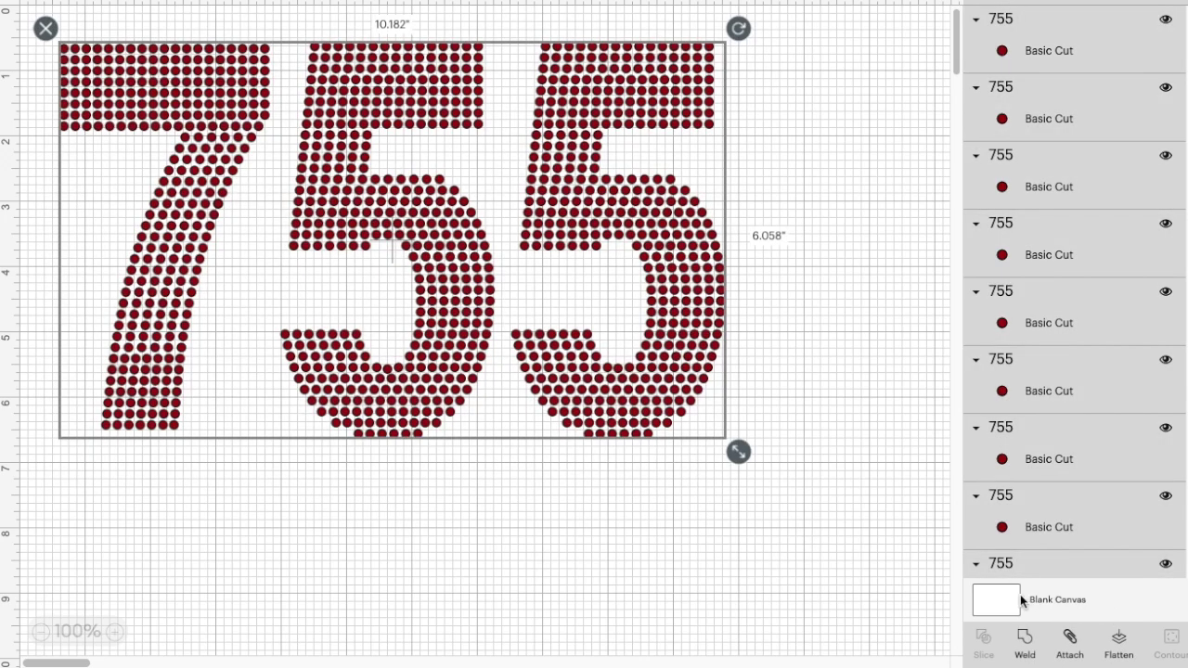
click(1024, 639)
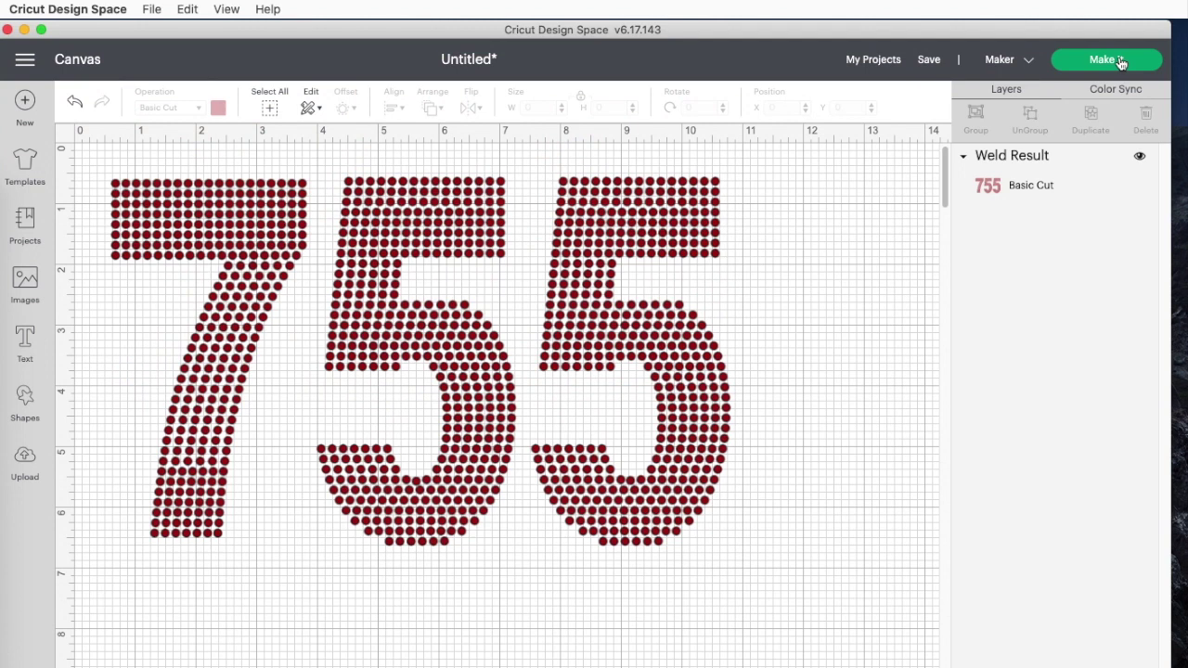
click(1121, 61)
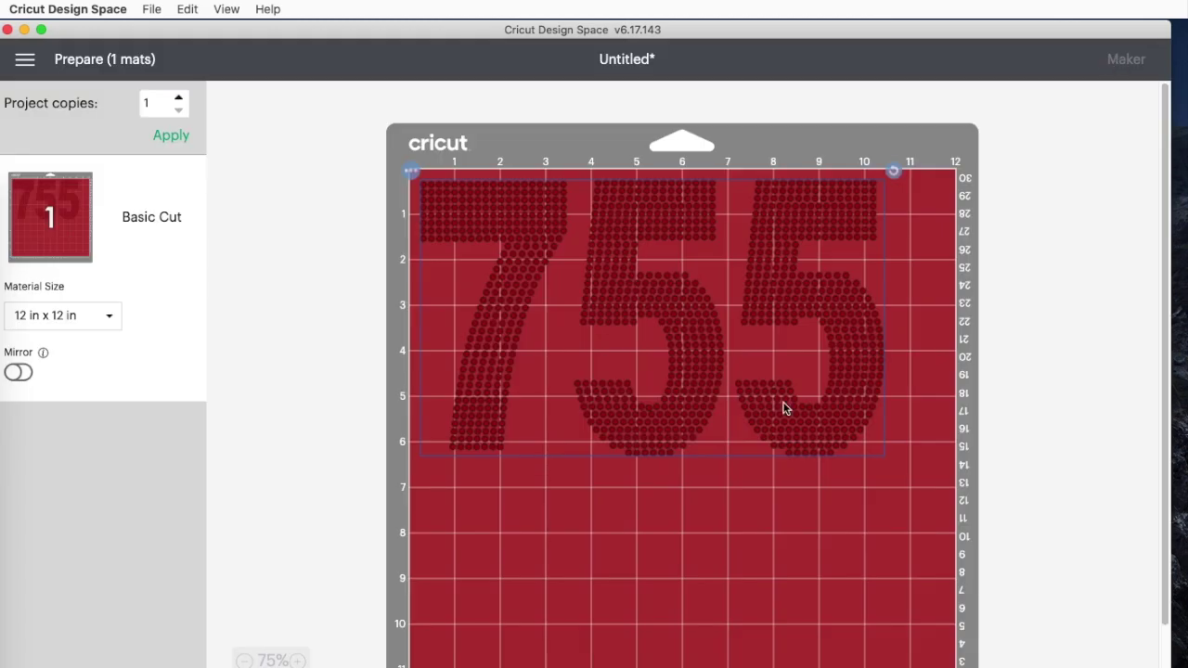
Move the numbers away from the mat's upper-left corner and choose RhinestoneFlockNoBack as the base material.
drag(823, 433, 853, 497)
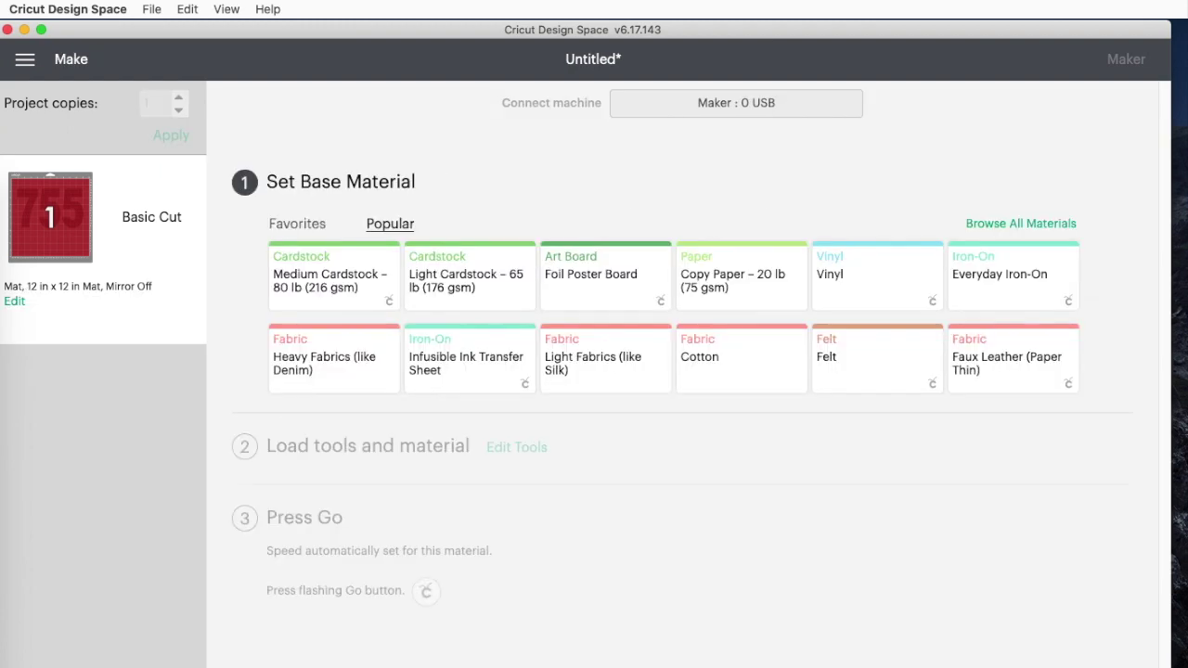
click(986, 226)
click(827, 121)
text(r)
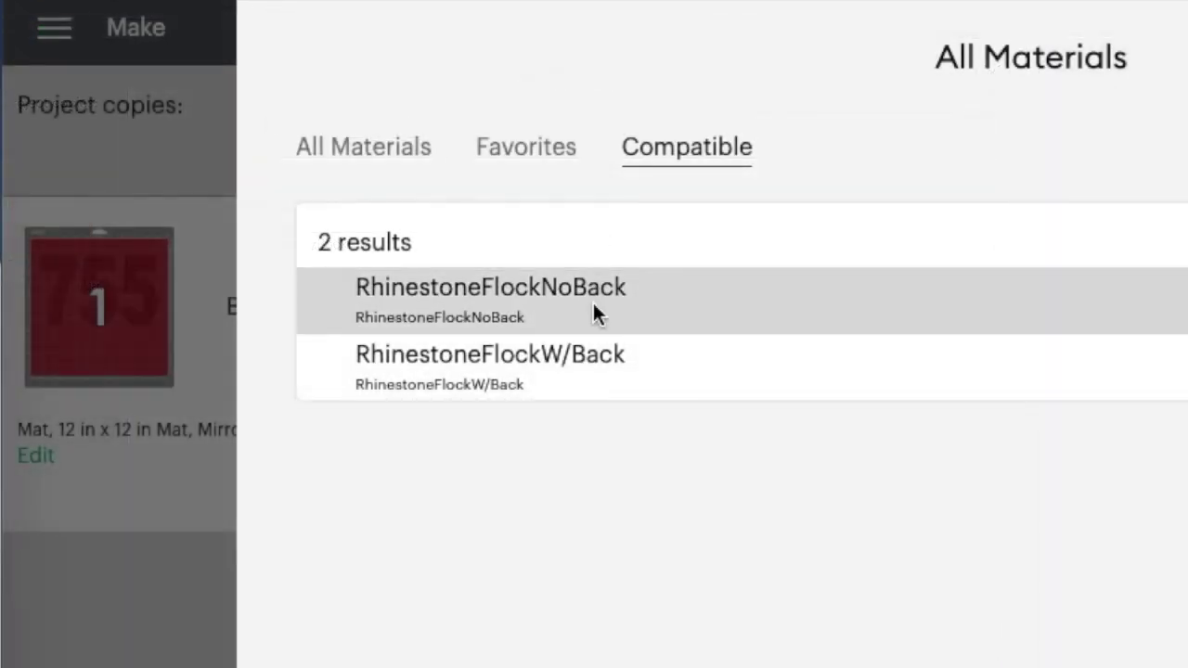
click(589, 297)
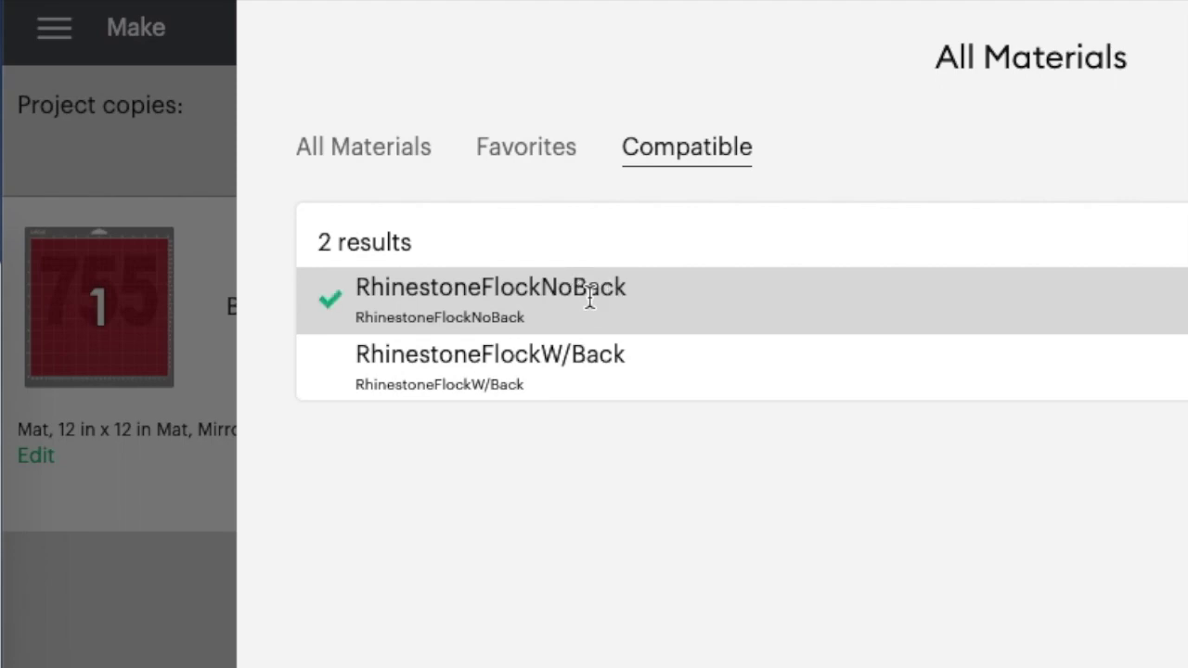